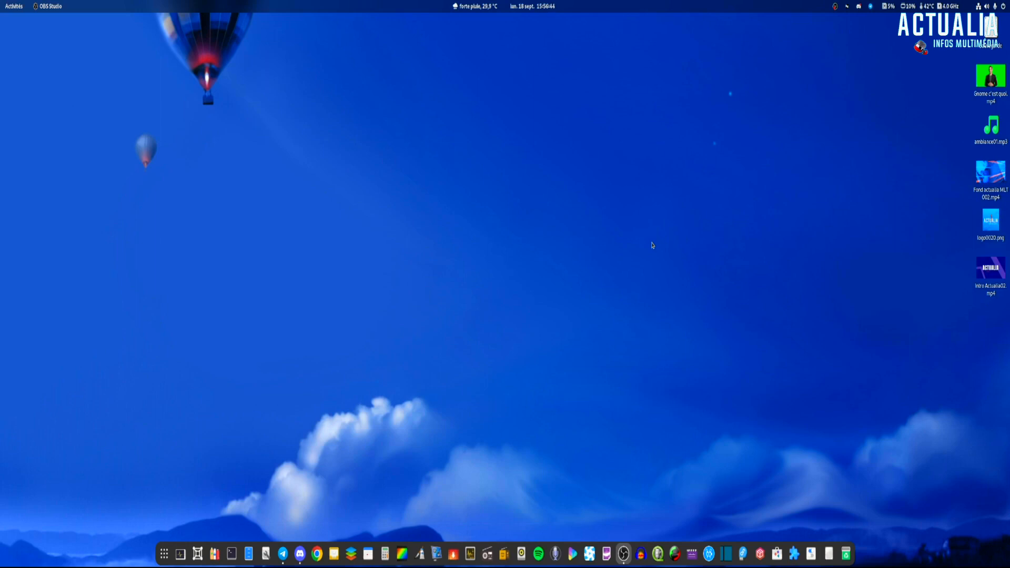
Launch Pitivi and create a new project.
left_click(692, 554)
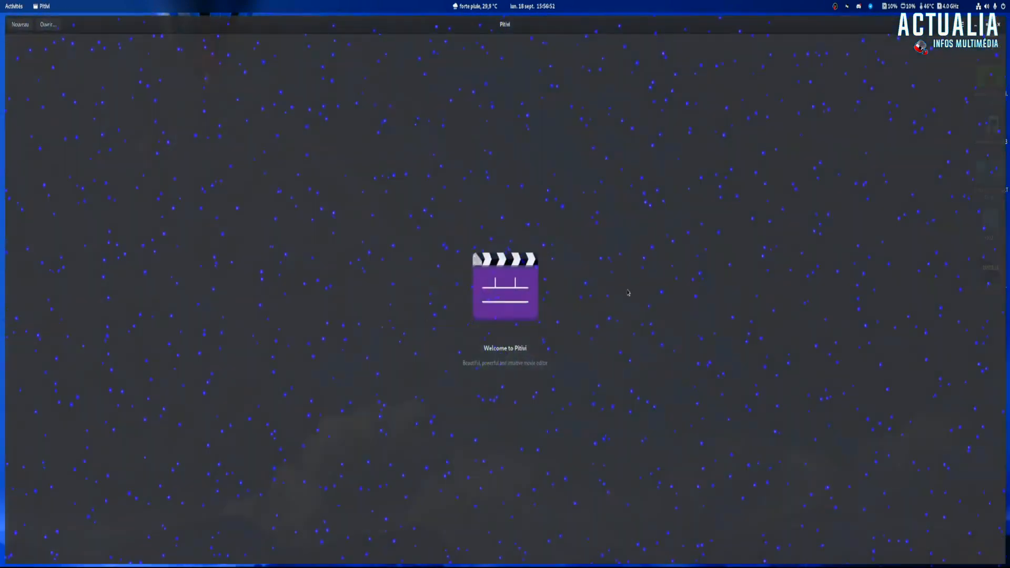
left_click(15, 22)
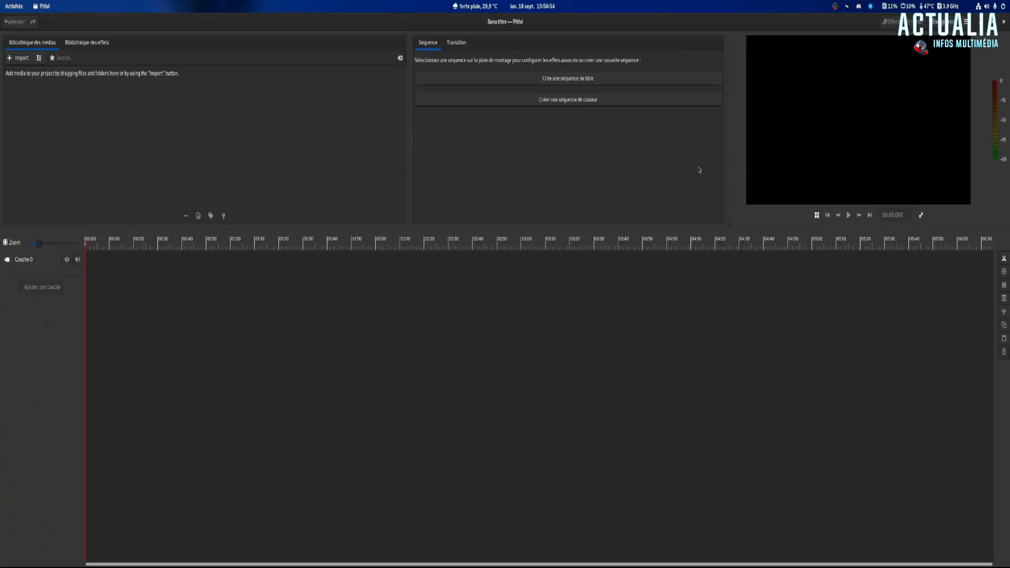
Check the program's version information, closing it when done.
left_click(964, 21)
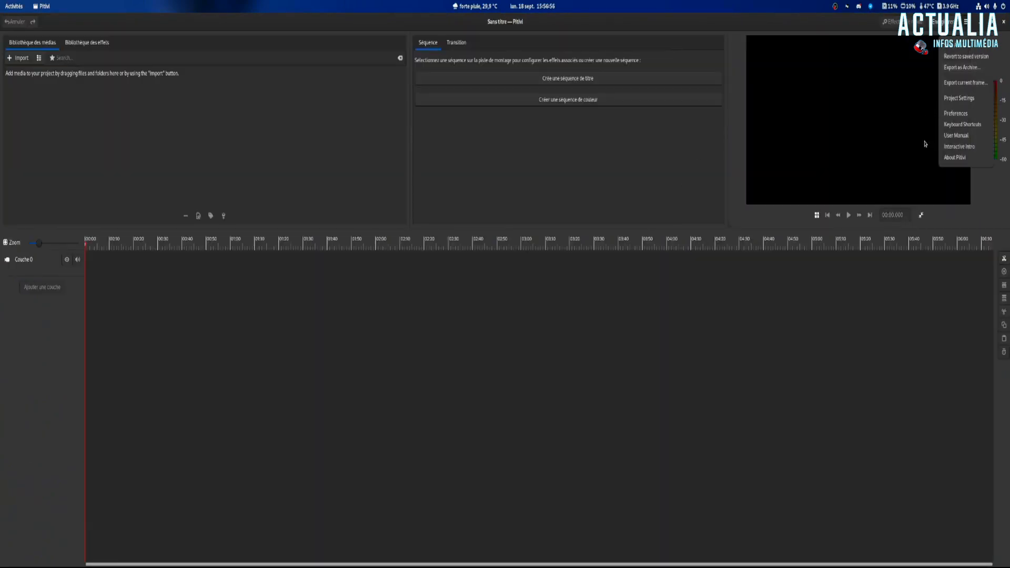
left_click(953, 158)
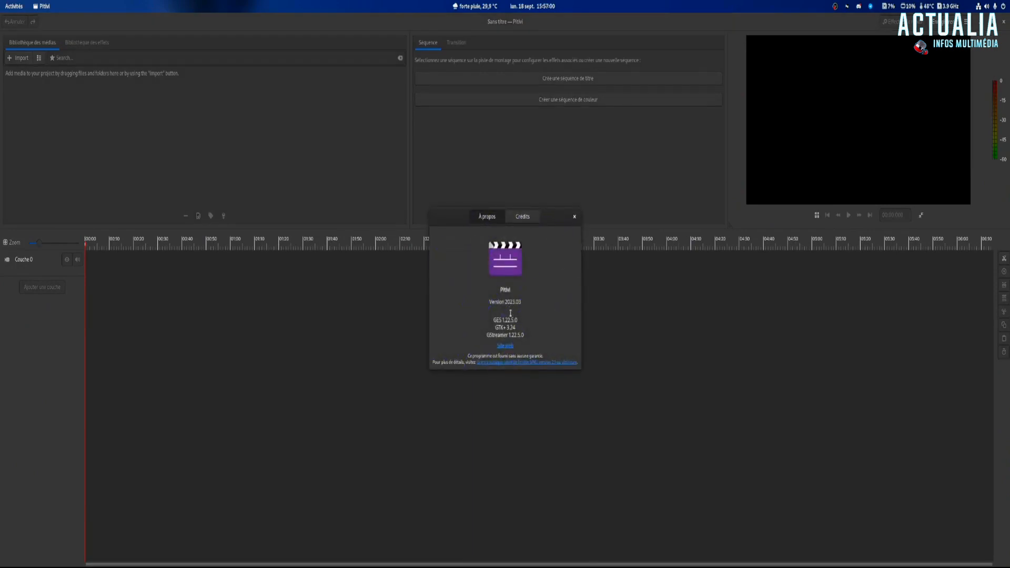
left_click(575, 216)
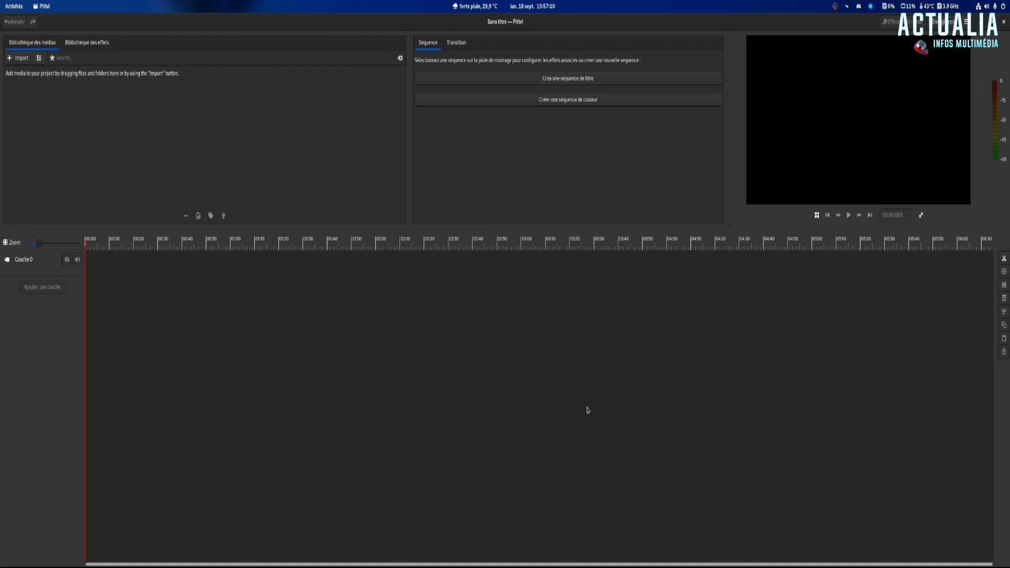
Review the timeline settings in the preferences without changing them.
left_click(966, 21)
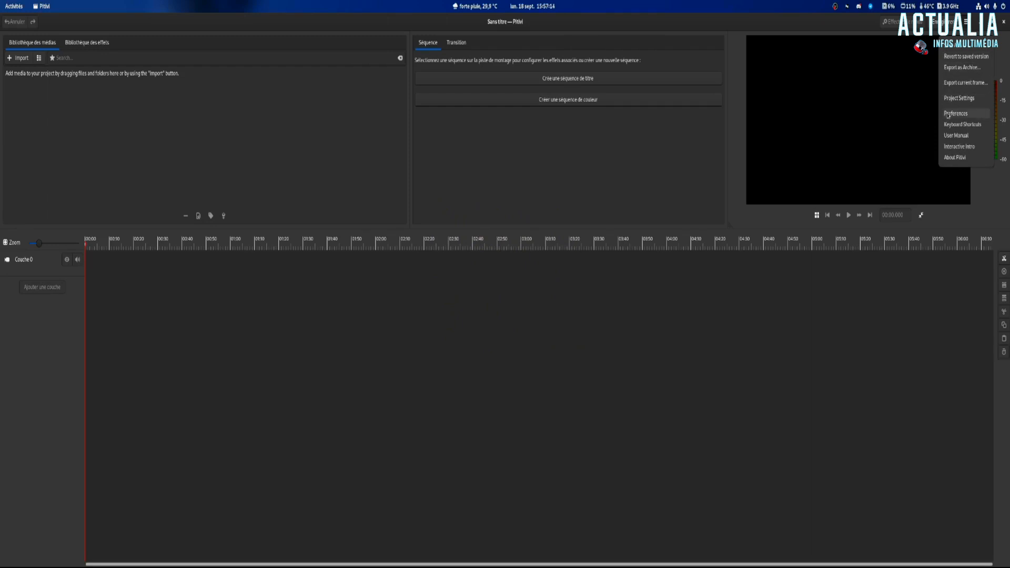
left_click(955, 113)
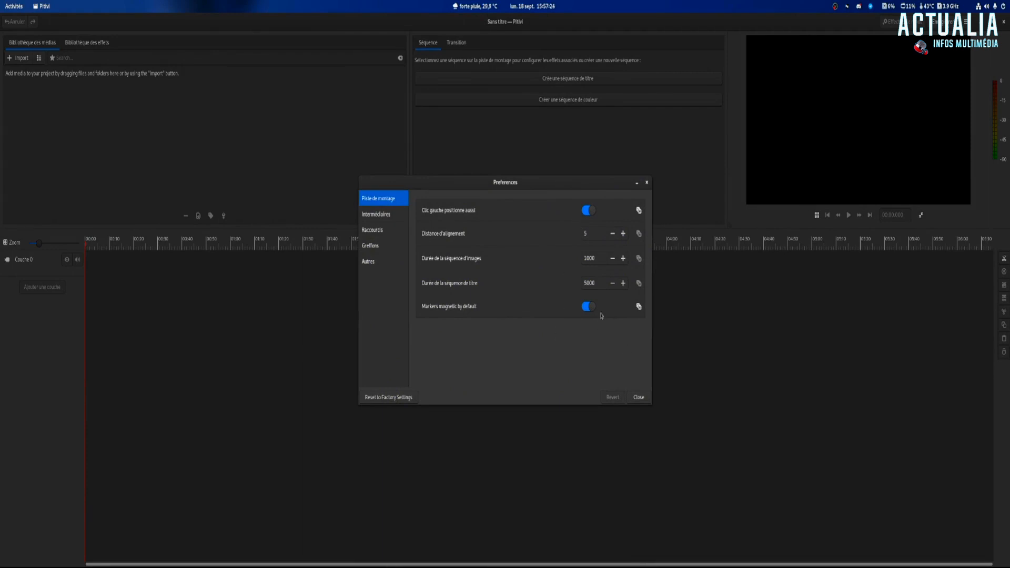
left_click(639, 397)
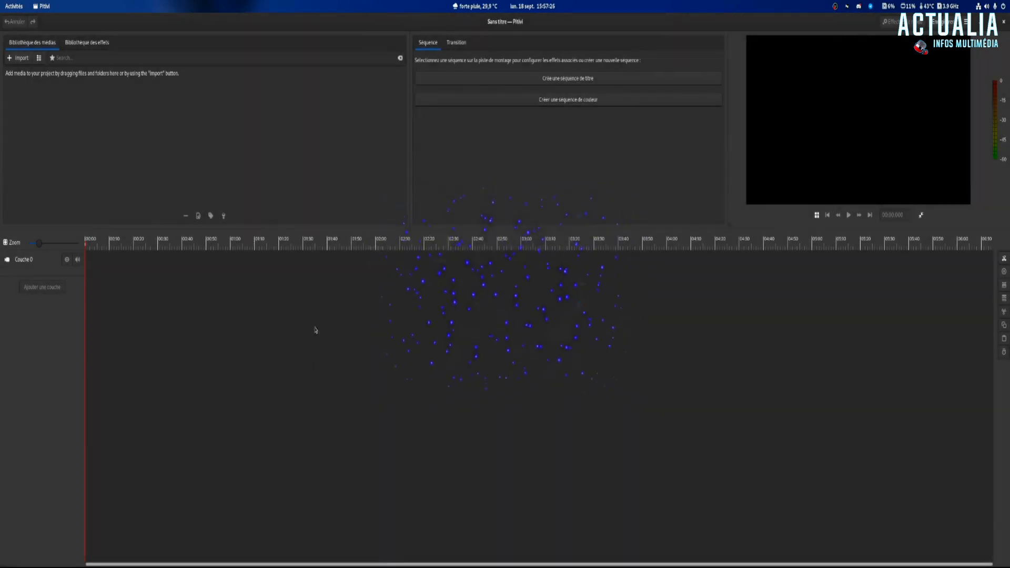
Import ambiance01.mp3, Fond actualia MLT 002.mp4, Gnome c'est quoi.mp4, Intro Actualia02.mp4 and logo0020.png from the Bureau folder into the media library.
left_click(17, 58)
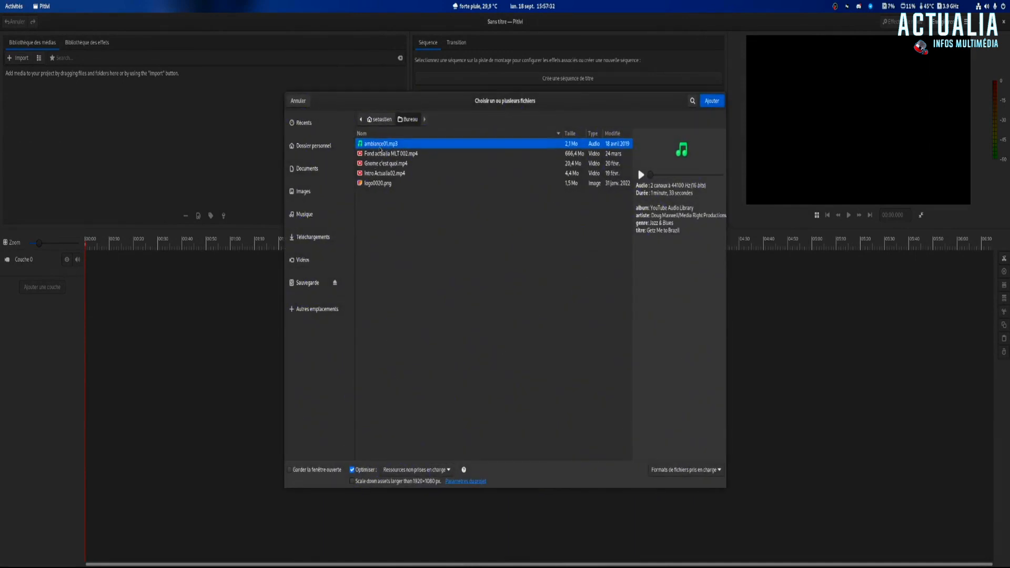
key("shift+Down")
key("shift+Down")
key("shift+Down")
key("shift+Down")
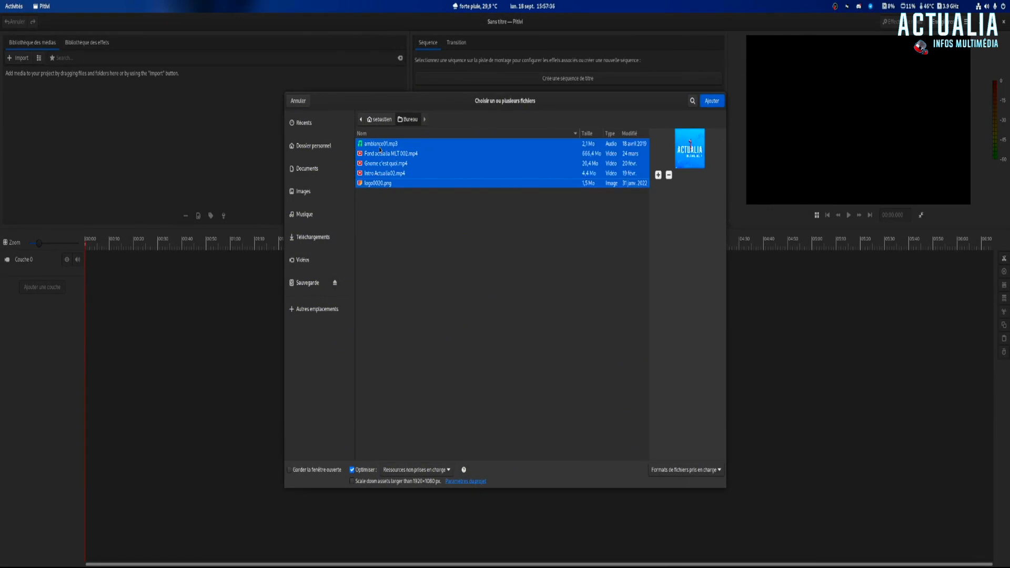
left_click(711, 101)
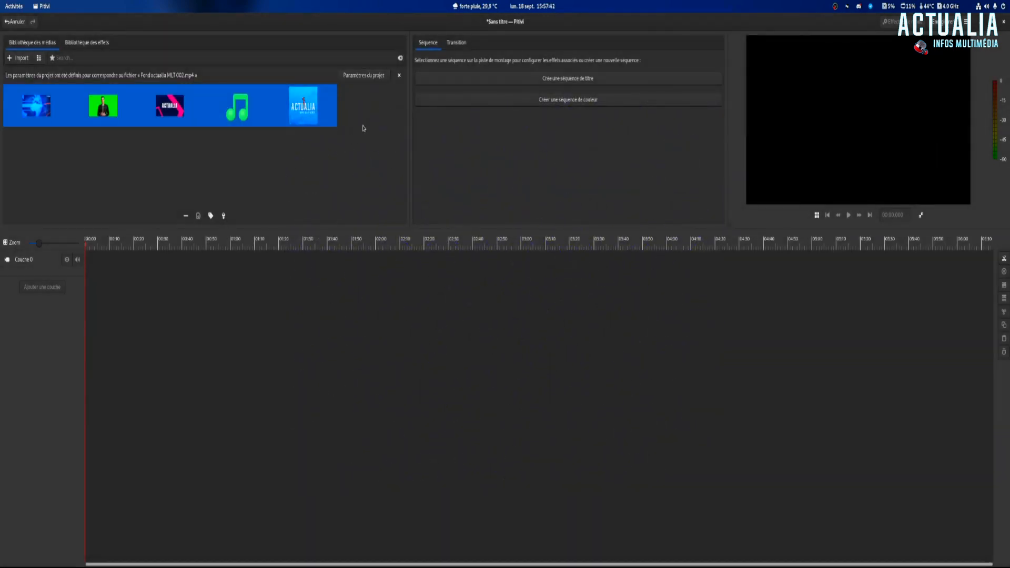
left_click(363, 128)
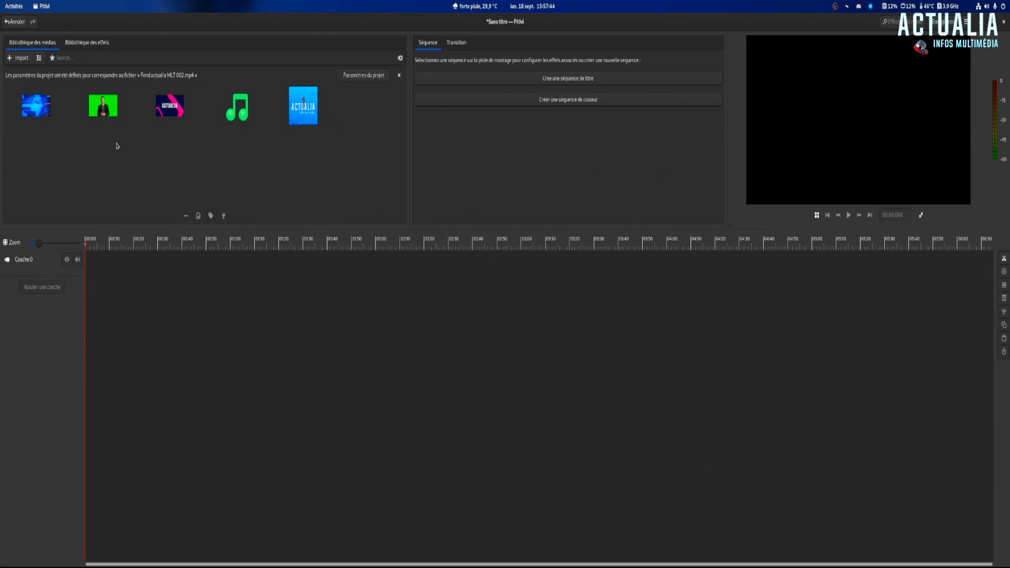
Place ambiance01.mp3 at the timeline start on a new second layer and Fond actualia MLT 002.mp4 at the start of Couche 0.
mouse_move(31, 113)
mouse_move(172, 110)
left_click_drag(244, 109, 85, 289)
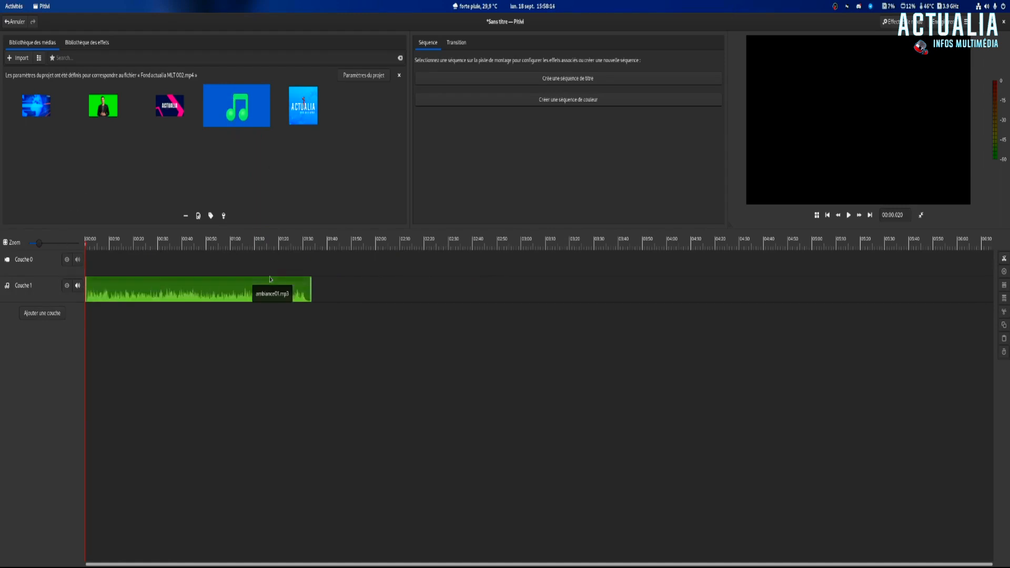
left_click_drag(41, 105, 79, 275)
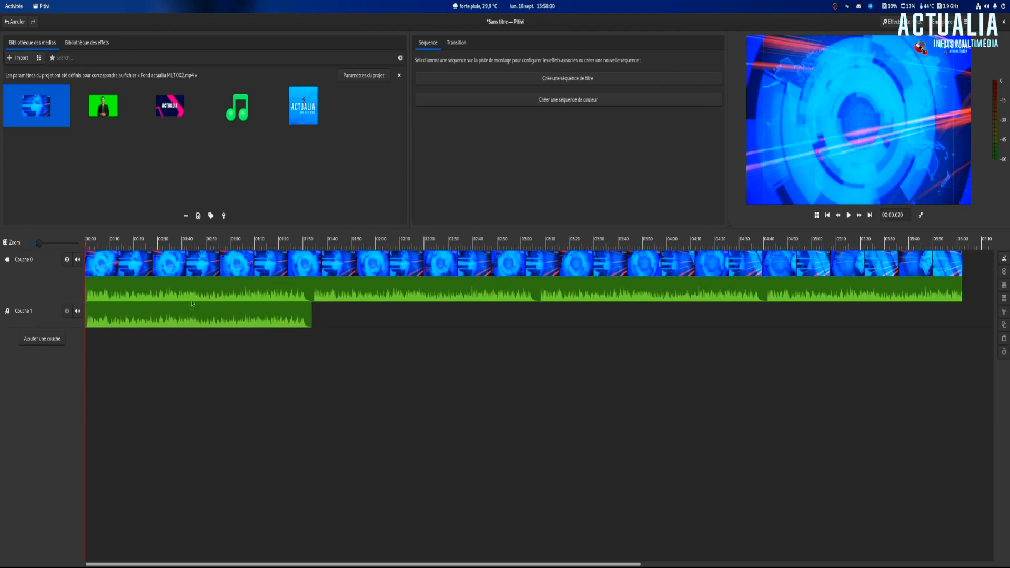
Add a layer, shift the music and background clips down one layer each, and place Gnome c'est quoi.mp4 at the start of Couche 0.
left_click(42, 341)
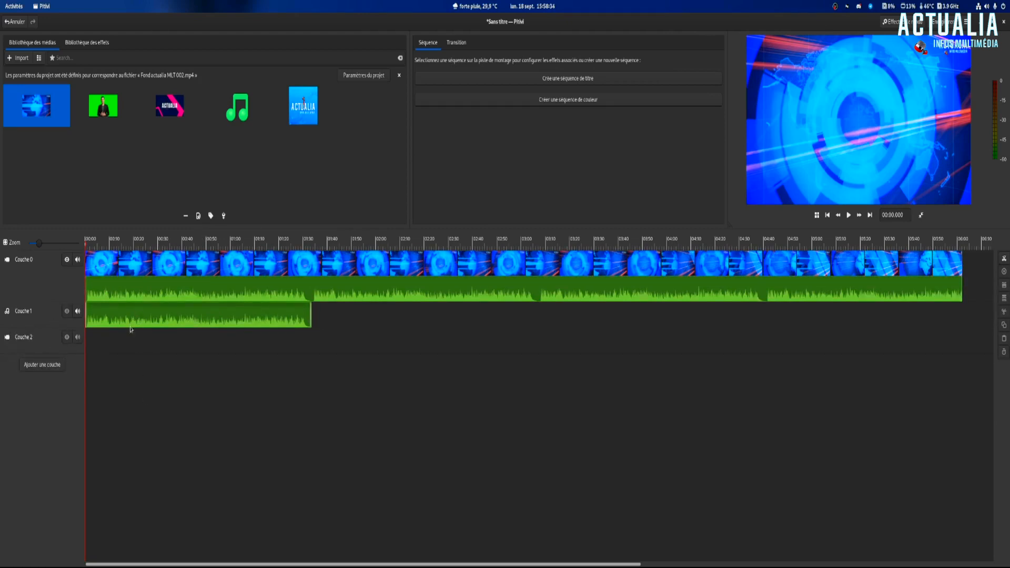
left_click_drag(135, 315, 132, 335)
left_click_drag(140, 273, 178, 279)
left_click_drag(101, 111, 122, 272)
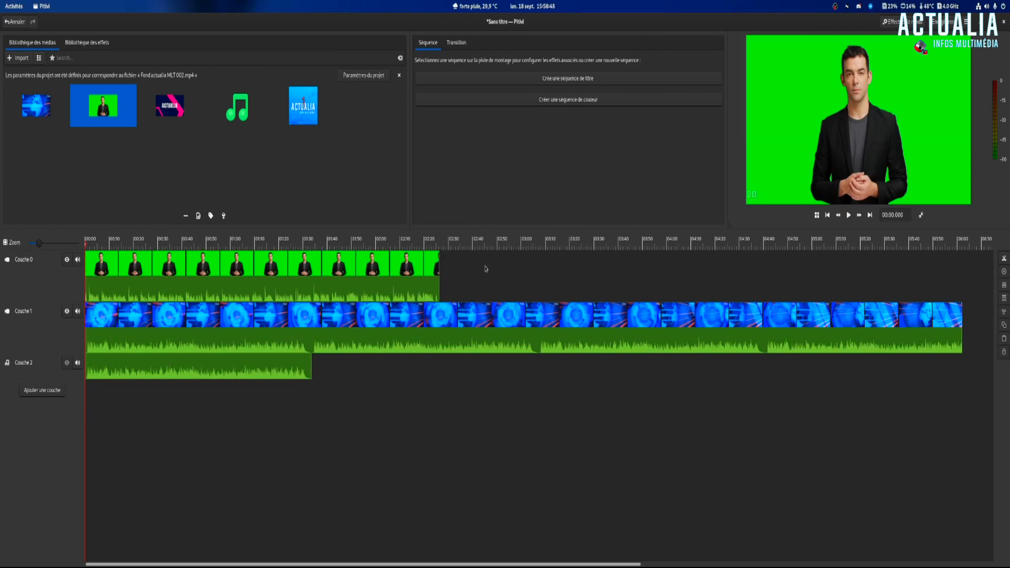
Add three layers and move the music to Couche 5, the background video to Couche 4 and the green-screen clip to Couche 3.
left_click(52, 394)
left_click(46, 420)
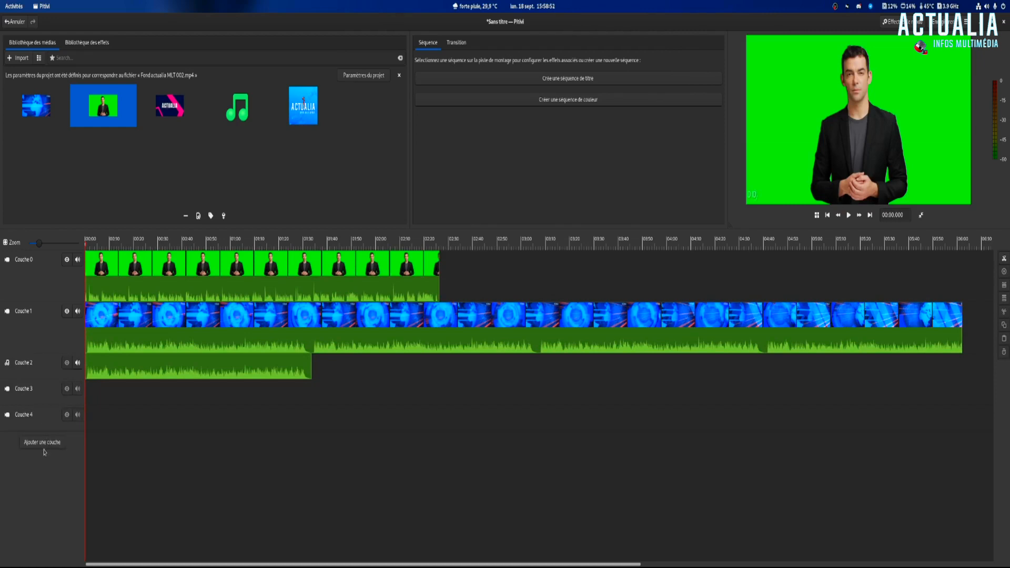
left_click(46, 444)
left_click_drag(153, 381, 148, 441)
left_click(170, 325)
left_click_drag(170, 312, 173, 362)
left_click(181, 262)
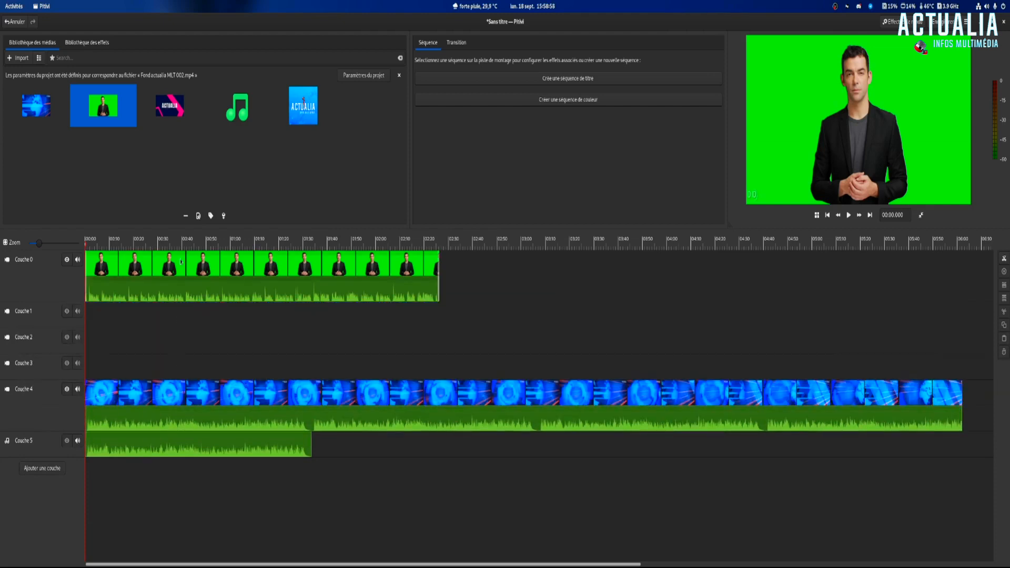
left_click_drag(181, 262, 171, 363)
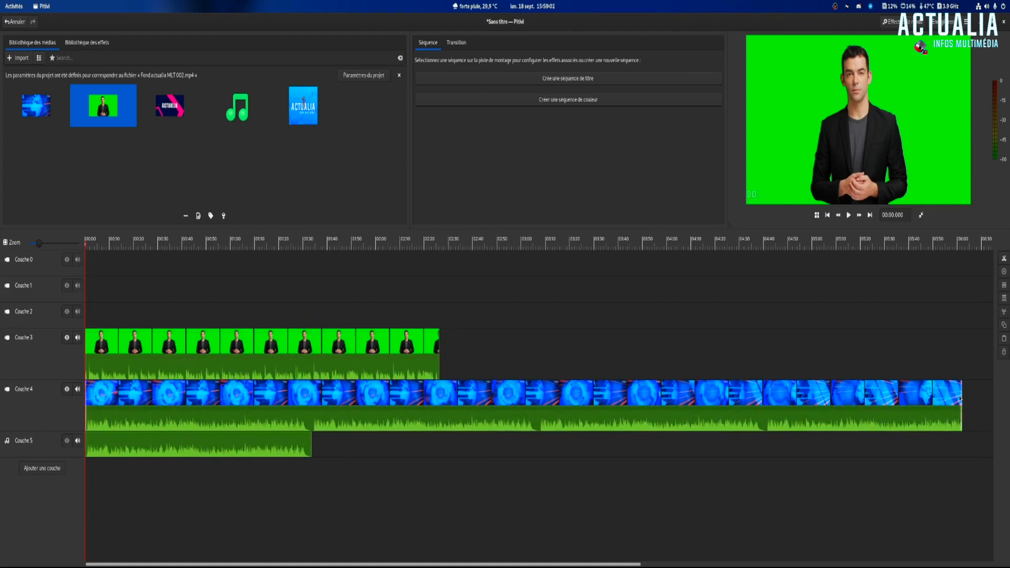
Trim the background video to the green-screen clip's end and extend the music with a second ambiance01.mp3 cut at the same point.
left_click_drag(964, 403, 439, 403)
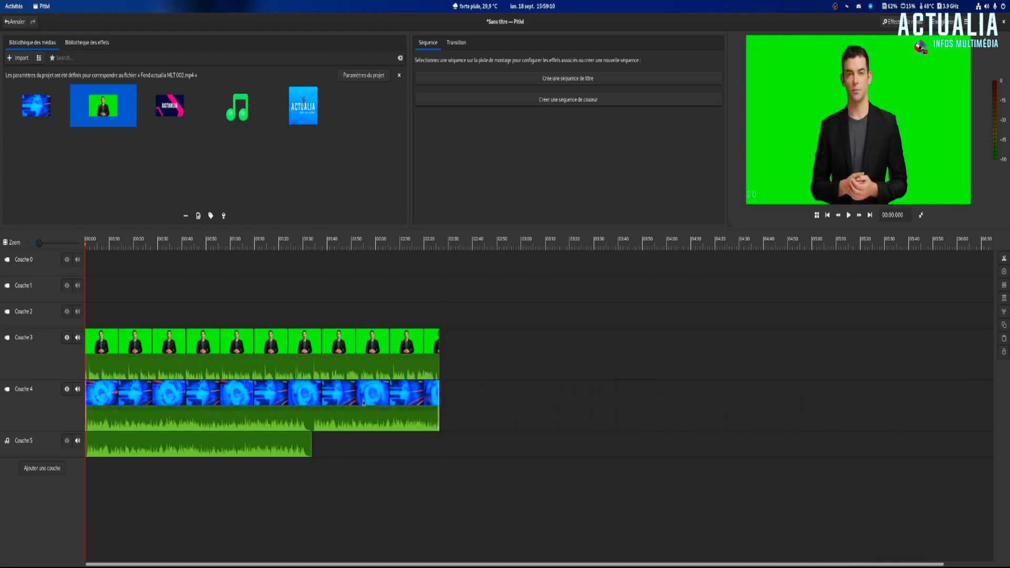
left_click_drag(233, 114, 313, 459)
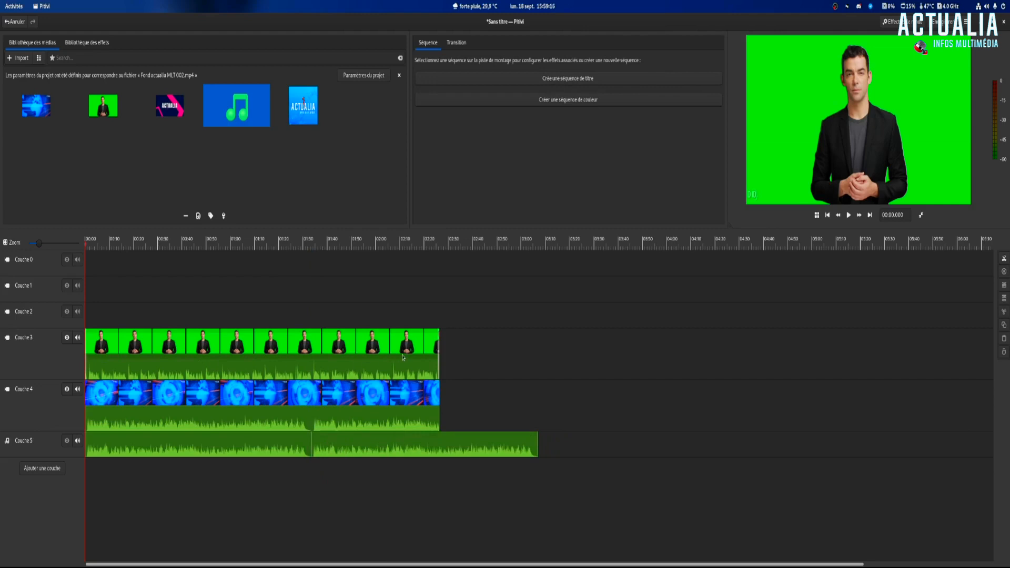
left_click(531, 445)
left_click_drag(536, 441, 452, 445)
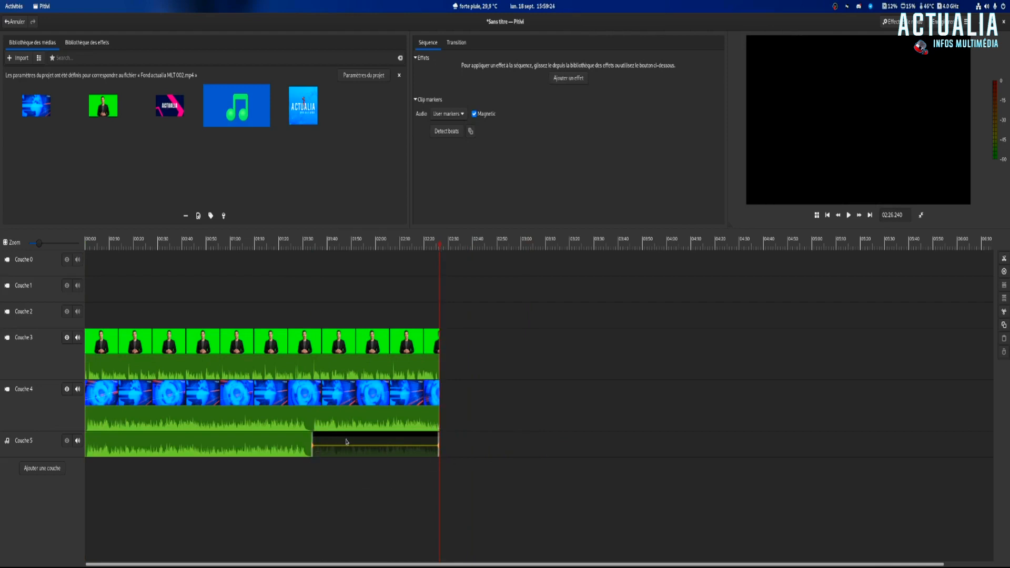
left_click(465, 373)
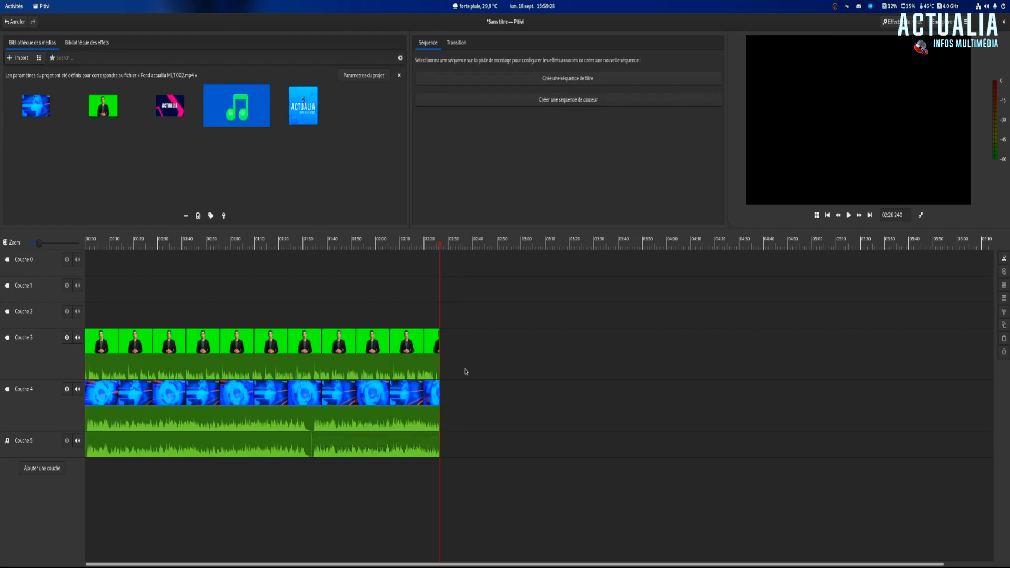
Apply the Alpha Filter effect from the favourite effects to the green-screen clip on Couche 3.
left_click(319, 358)
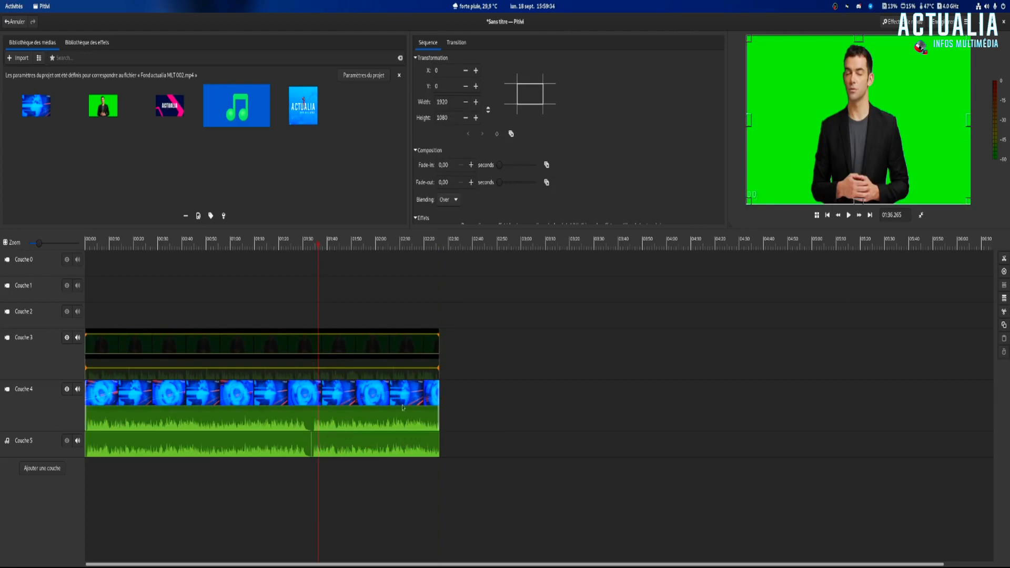
left_click(81, 44)
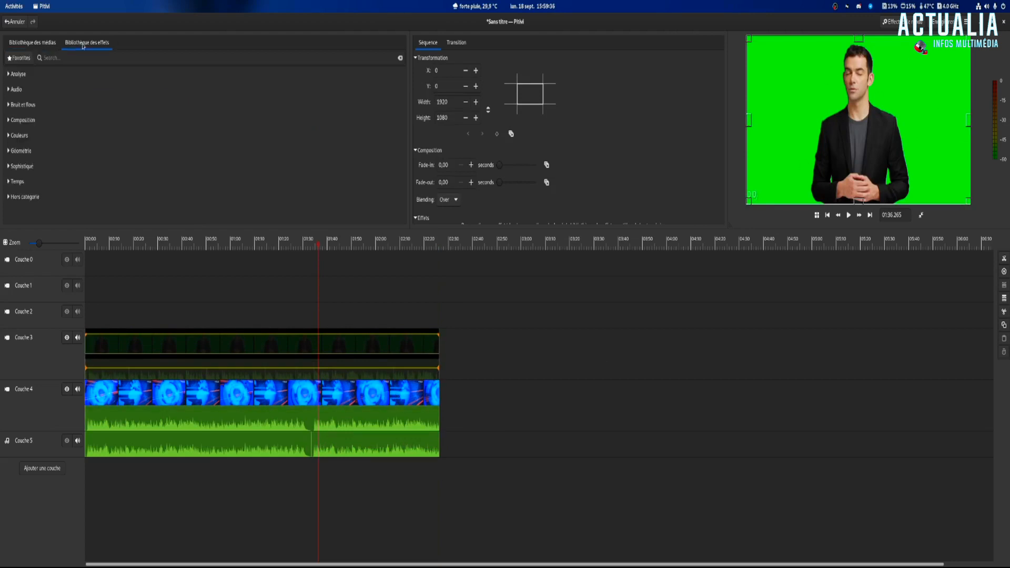
left_click(9, 121)
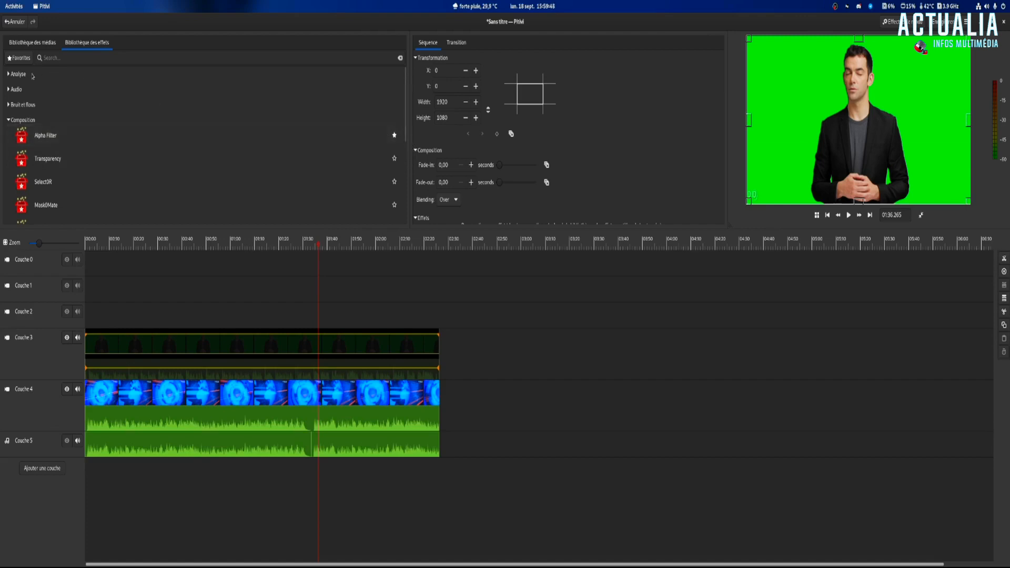
left_click(8, 121)
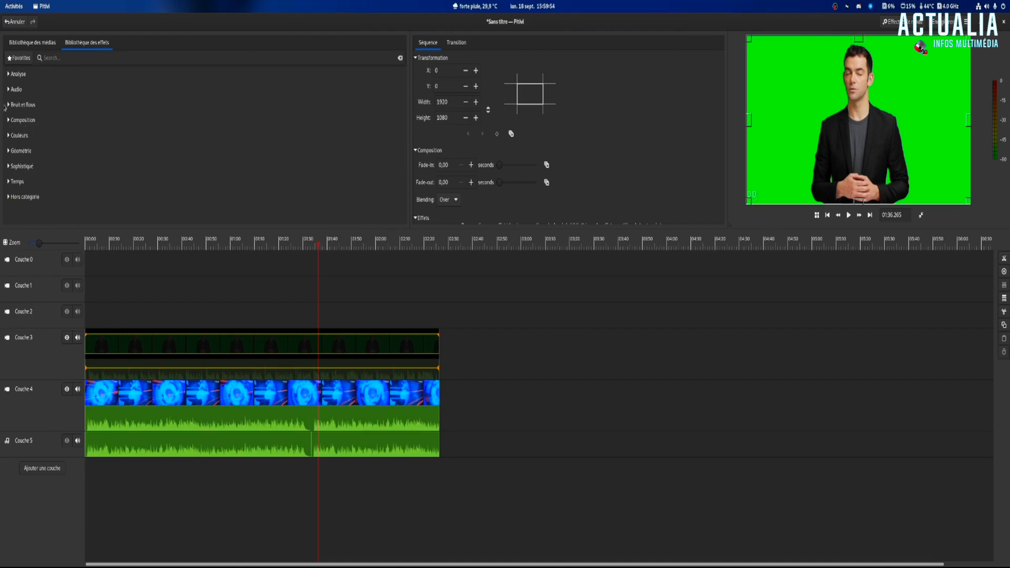
left_click(18, 59)
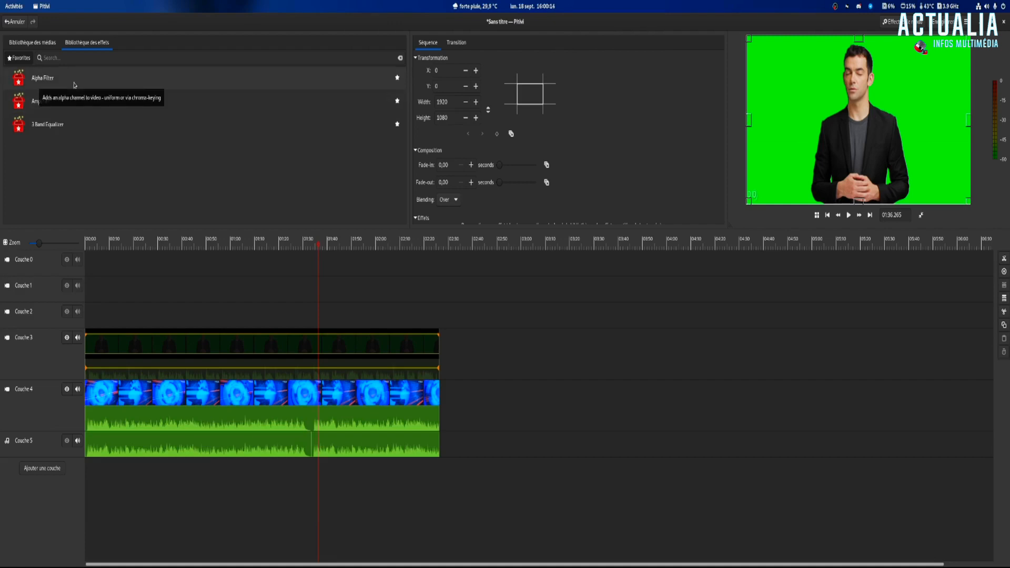
left_click_drag(74, 85, 124, 117)
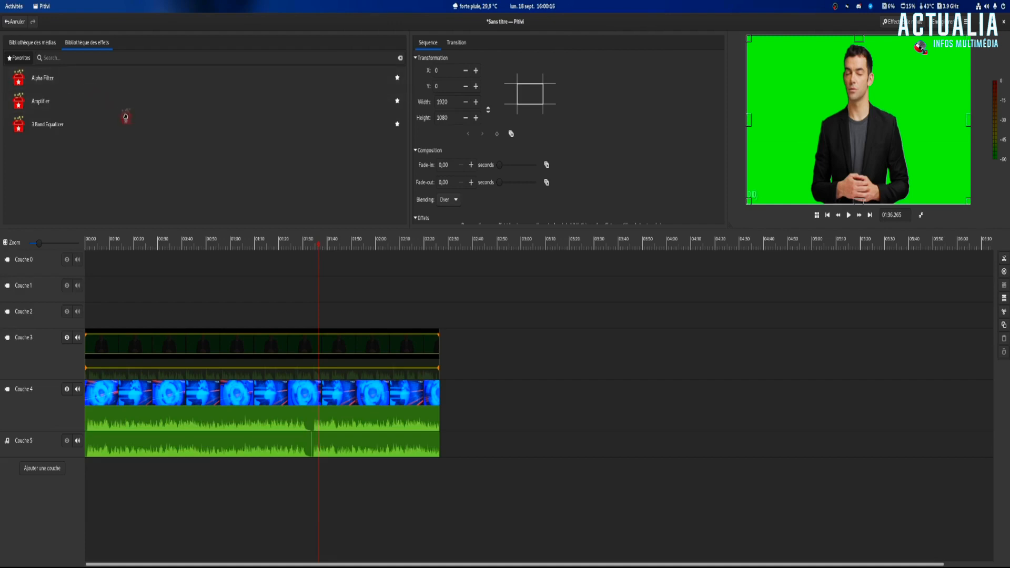
left_click_drag(126, 116, 164, 350)
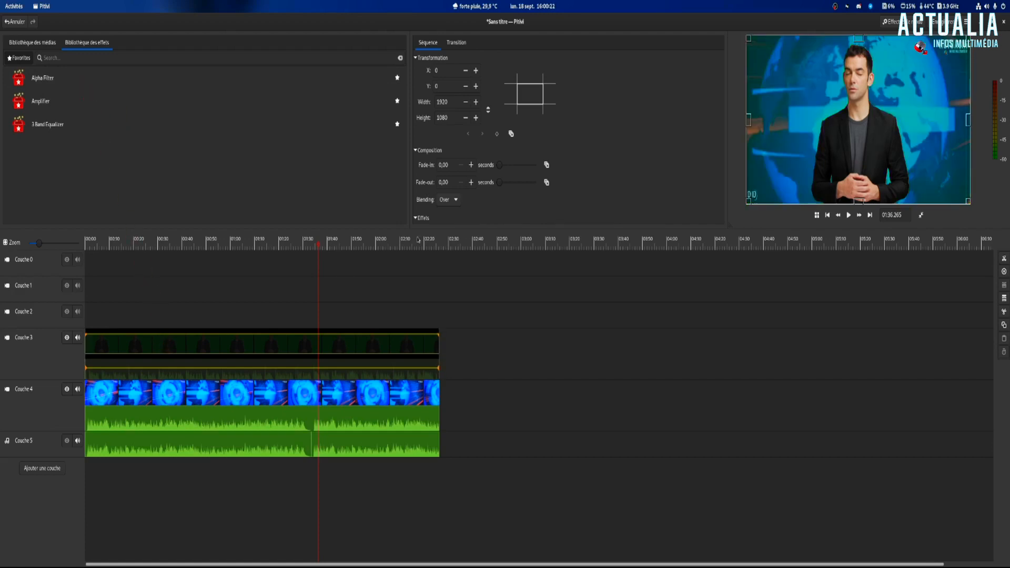
Set the Alpha Filter's angle to 90 on the green-screen clip and play the timeline to preview the keying.
scroll(591, 140, "down", 5)
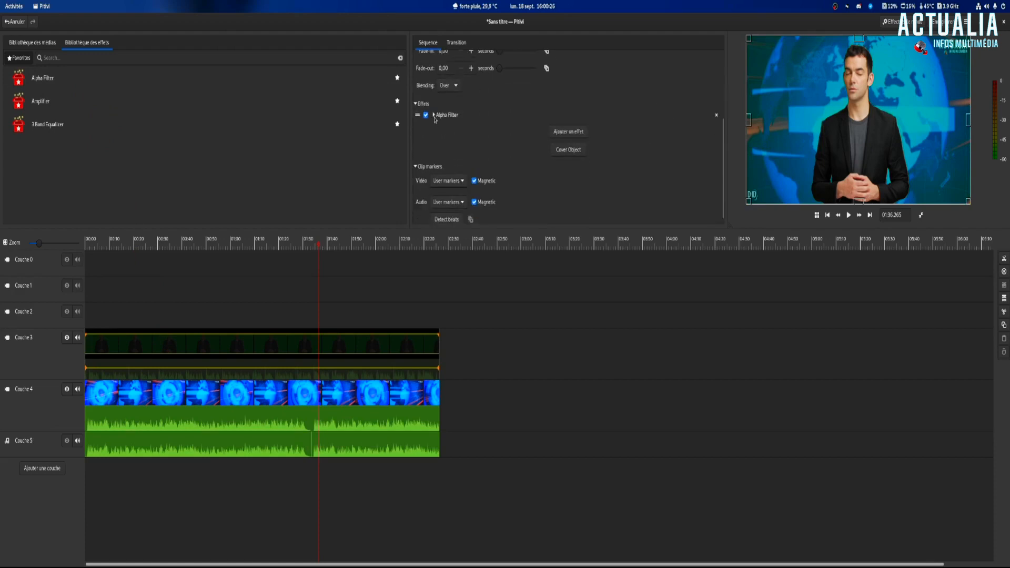
left_click(434, 115)
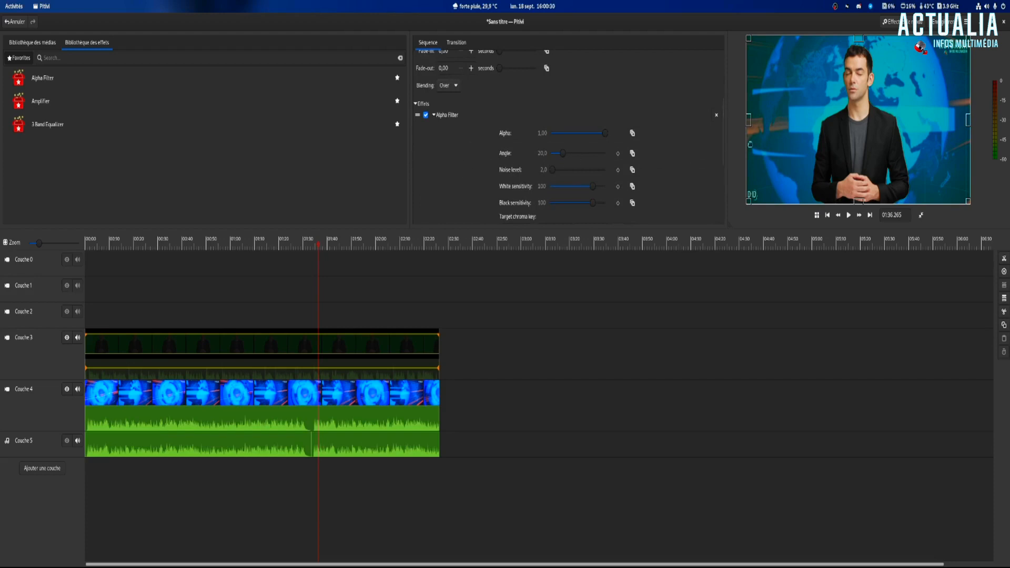
scroll(654, 161, "down", 2)
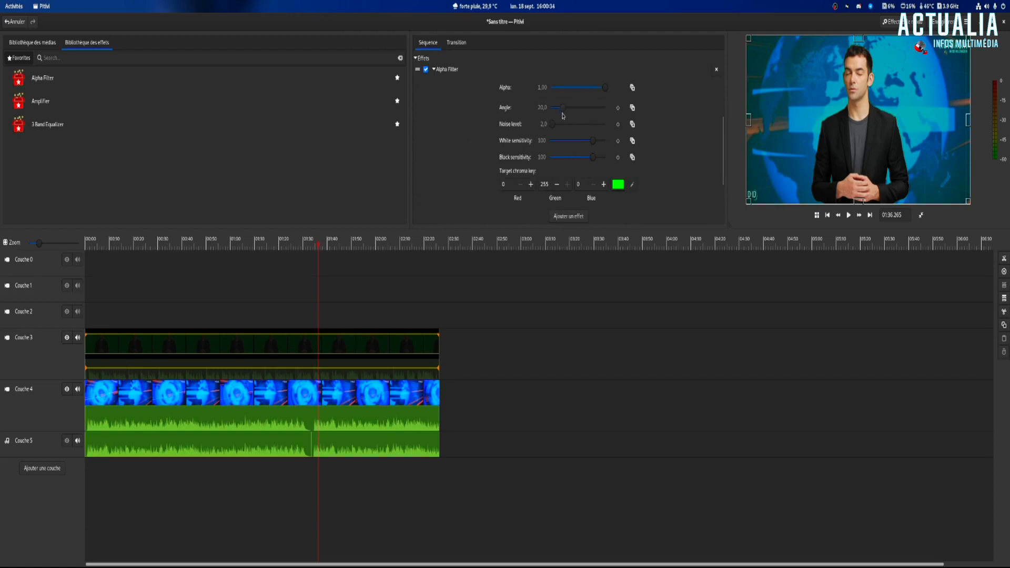
left_click_drag(565, 111, 619, 117)
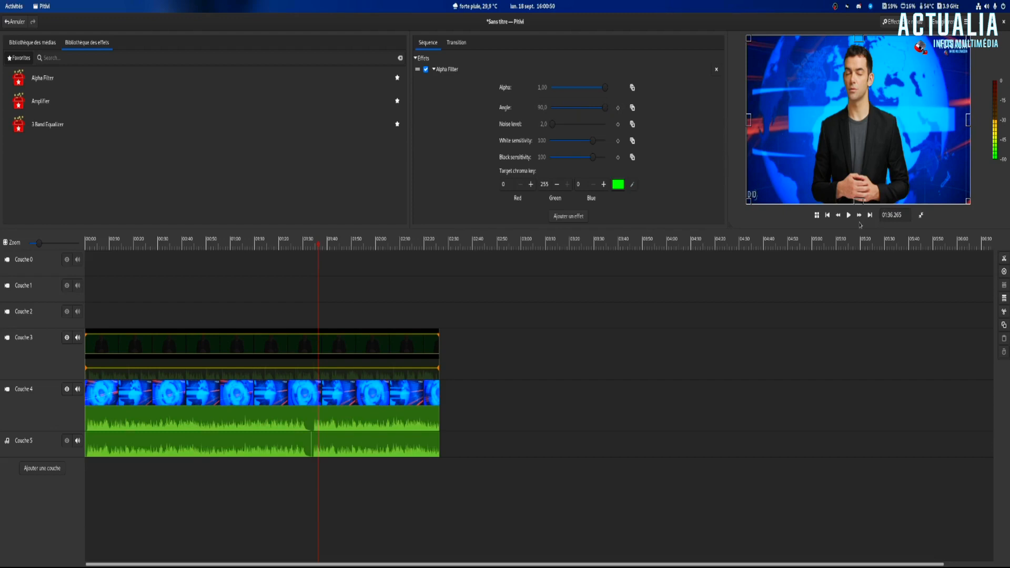
left_click(848, 215)
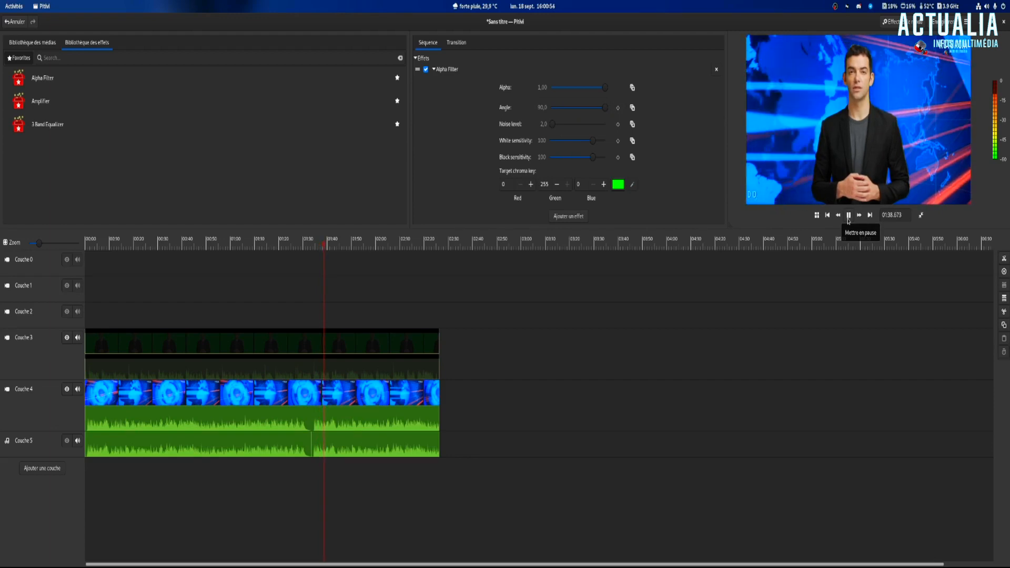
Lower the background video's volume curve on Couche 4 to silence and play the timeline to check the sound.
left_click(849, 216)
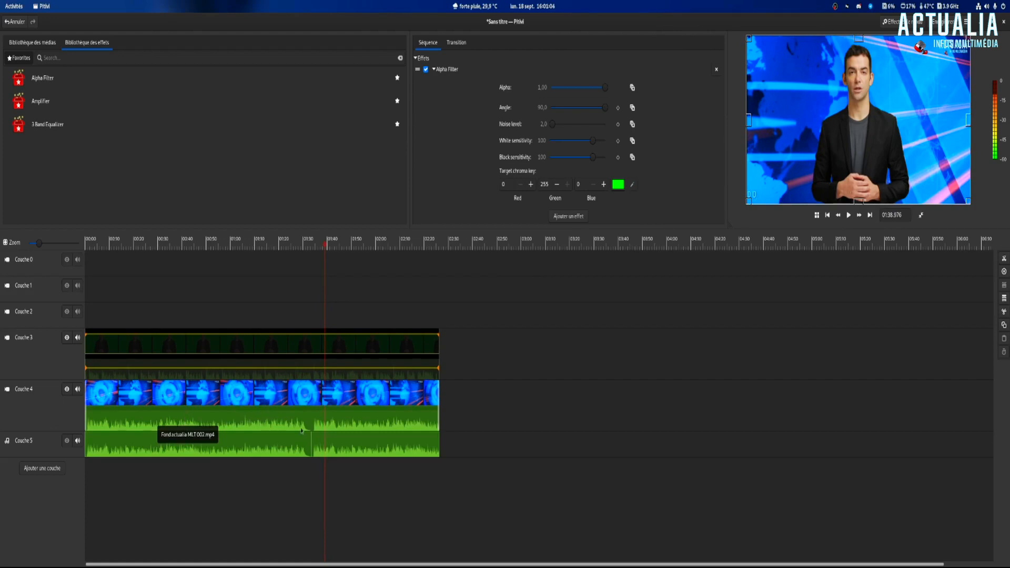
left_click(271, 418)
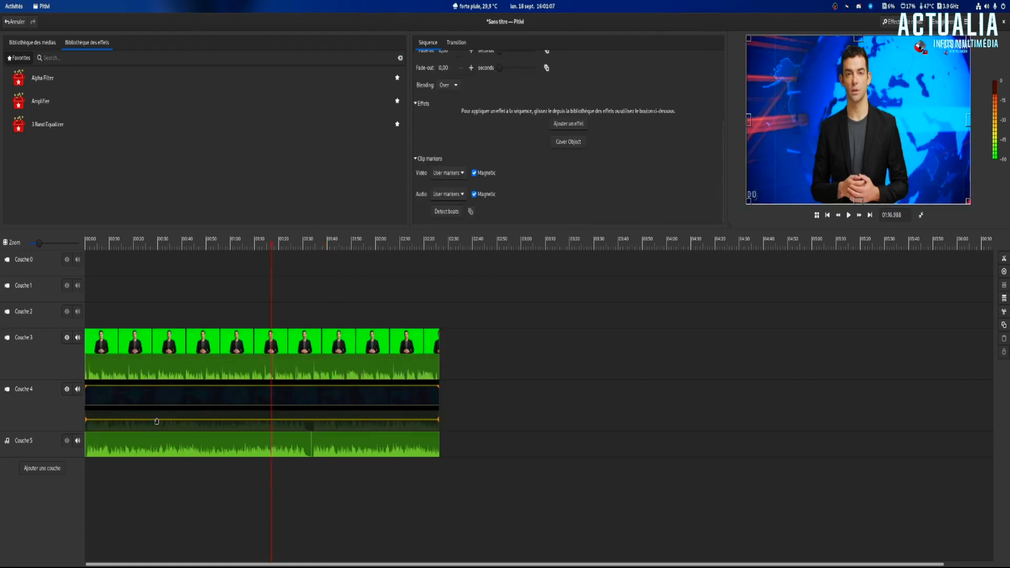
mouse_move(157, 421)
left_click_drag(157, 422, 155, 439)
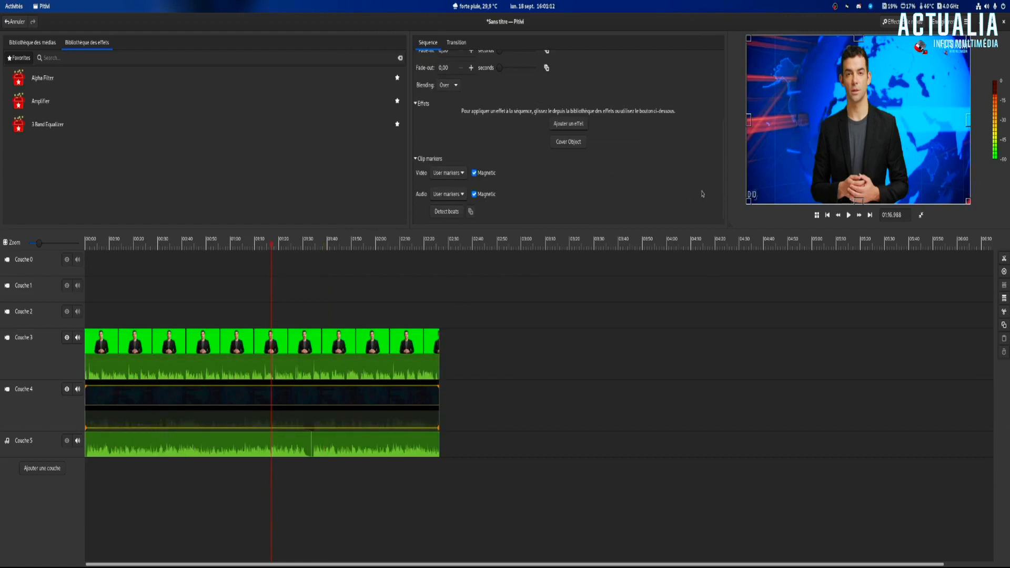
left_click(848, 215)
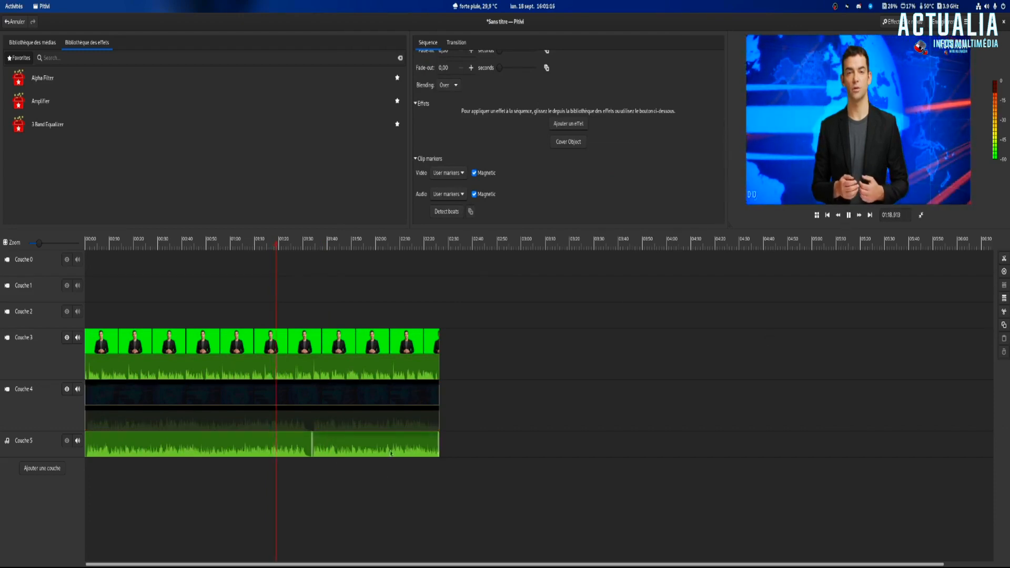
left_click(849, 216)
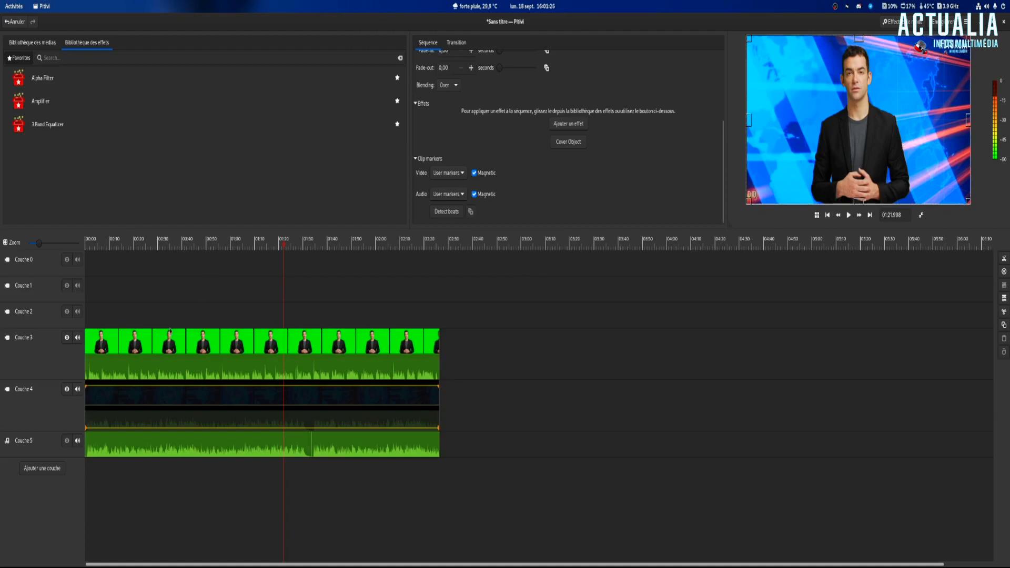
Add the ACTUALIA logo image at the start of Couche 2 and extend it to the green-screen clip's end.
left_click(136, 316)
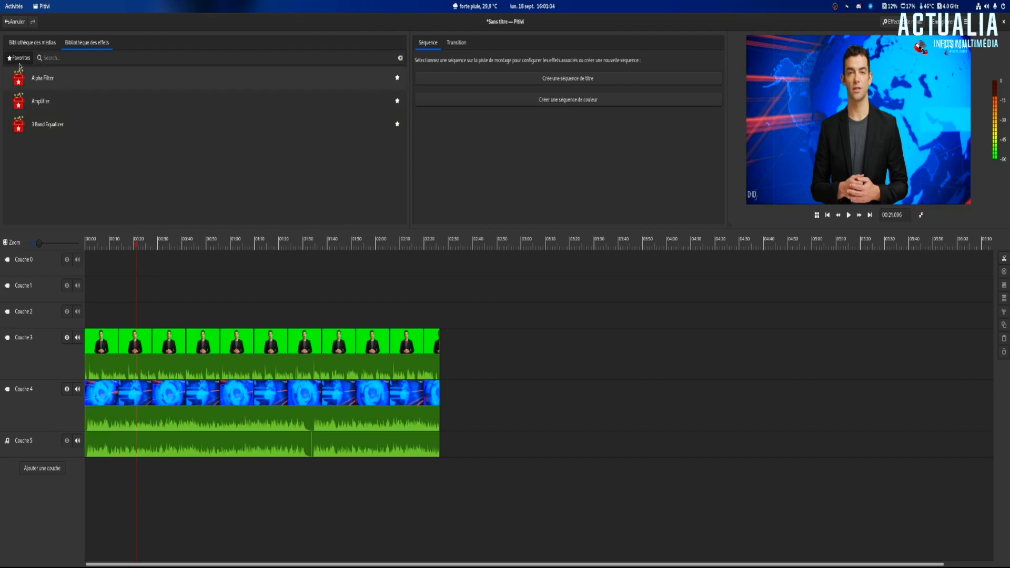
left_click(32, 43)
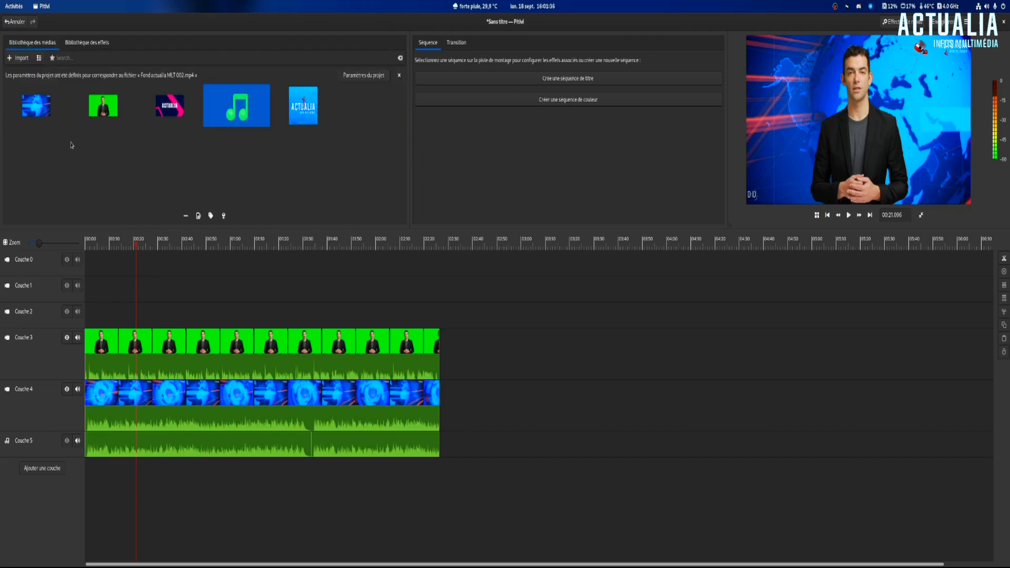
left_click_drag(298, 118, 117, 314)
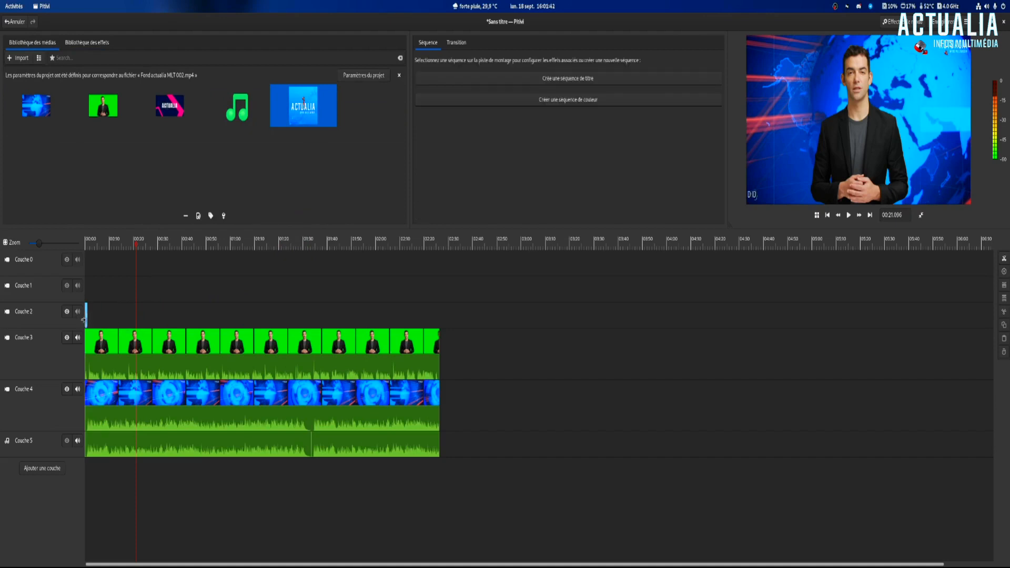
left_click_drag(83, 319, 440, 317)
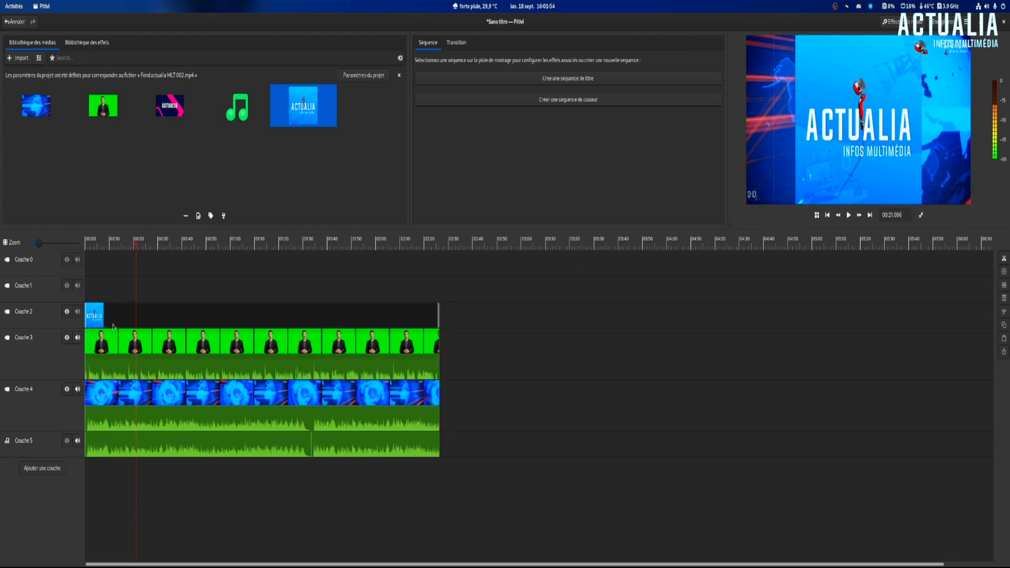
Shrink the logo to about 217 x 217 and place it in the picture's upper-right corner.
left_click(148, 314)
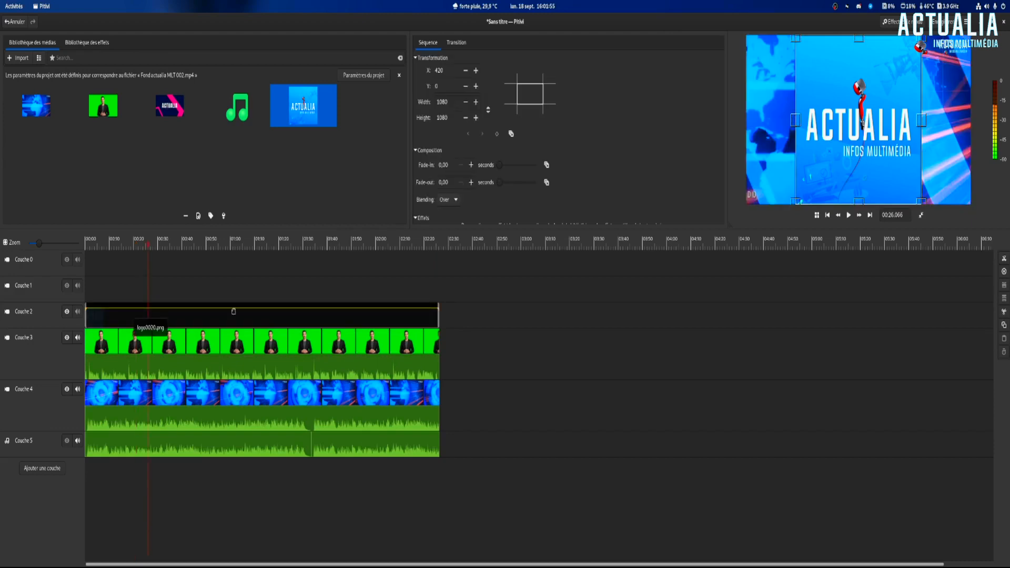
left_click_drag(921, 40, 952, 53)
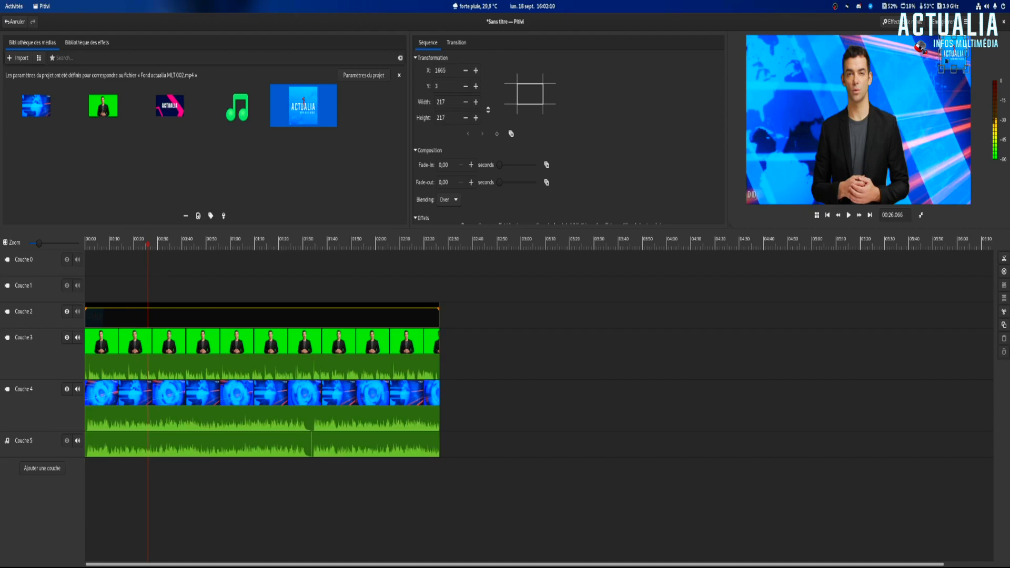
left_click(377, 269)
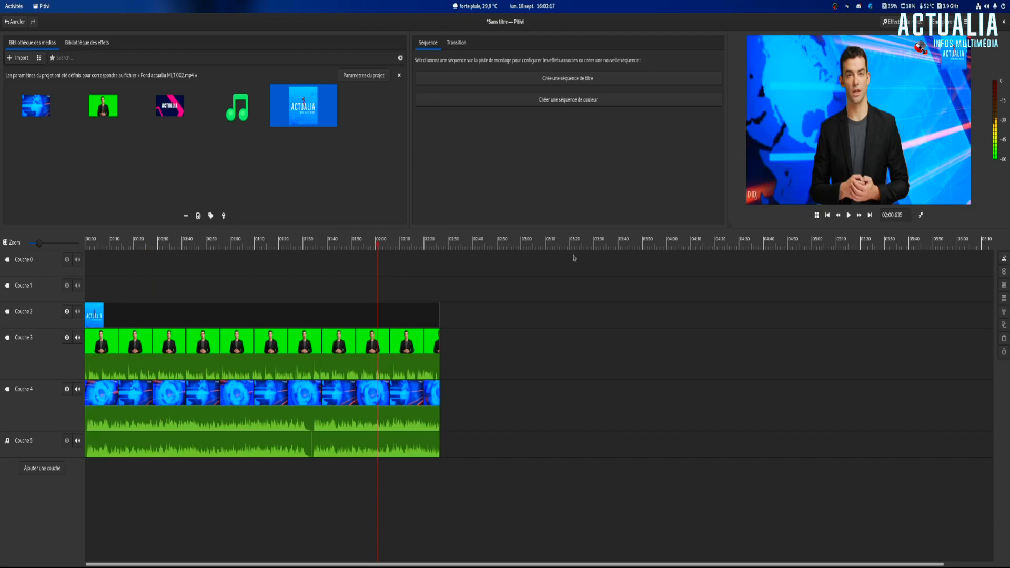
Widen the logo to about 249 x 217 at X 1658, Y 7, and check its placement at several points in the timeline.
left_click(948, 59)
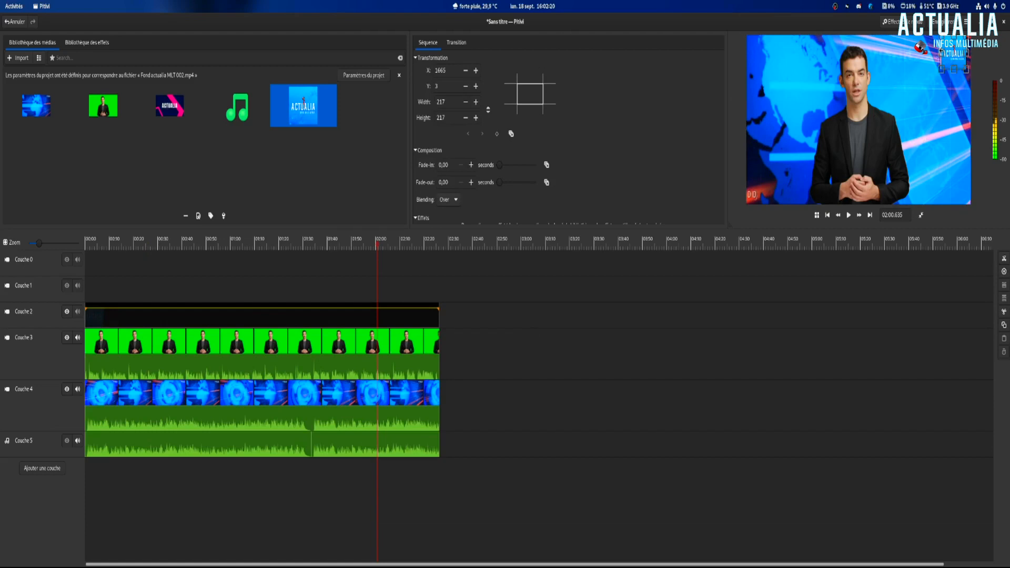
left_click_drag(941, 53, 954, 55)
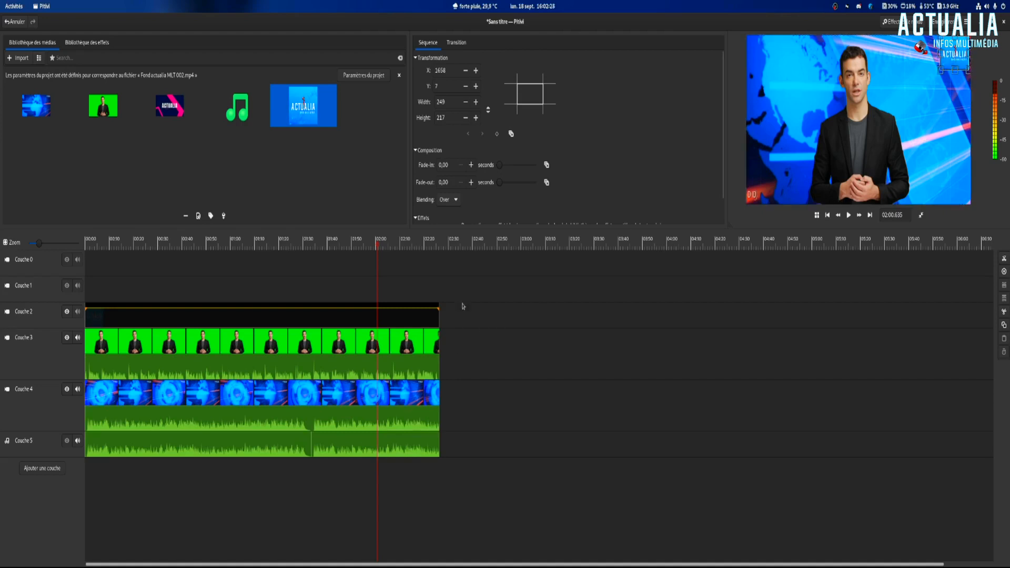
left_click(471, 284)
left_click(338, 297)
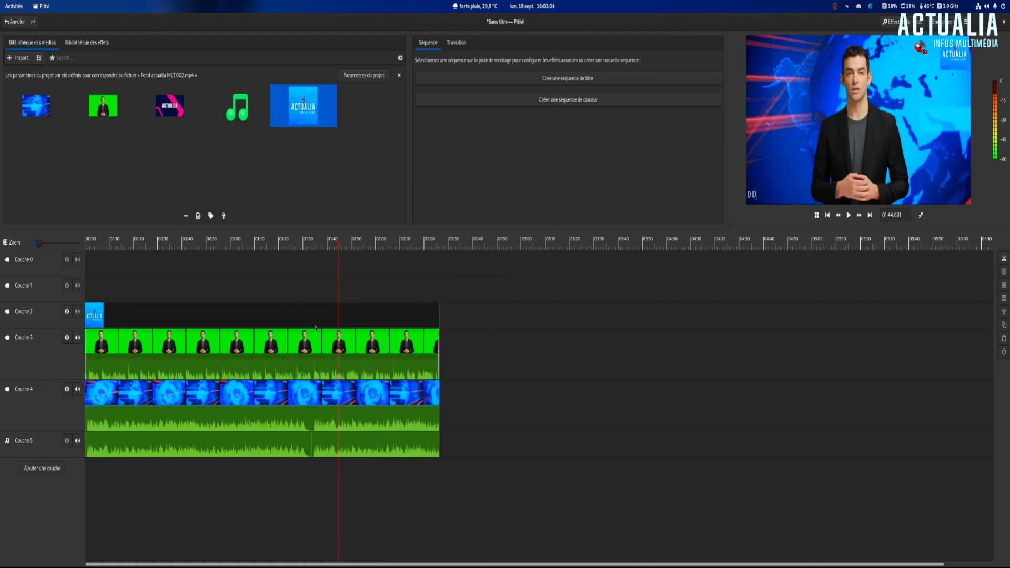
left_click(122, 318)
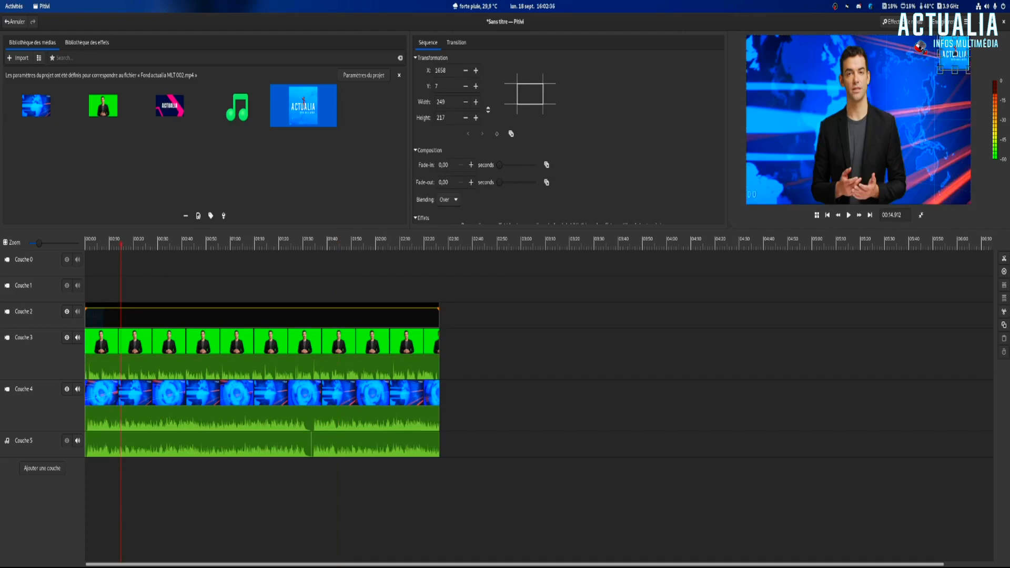
left_click_drag(955, 49, 955, 51)
left_click(277, 316)
left_click(529, 329)
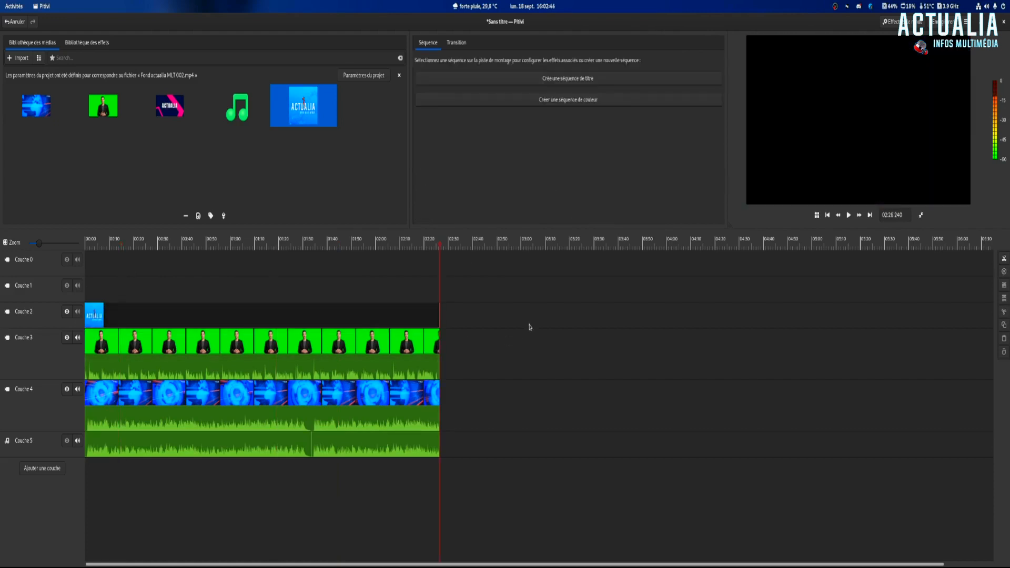
left_click(193, 288)
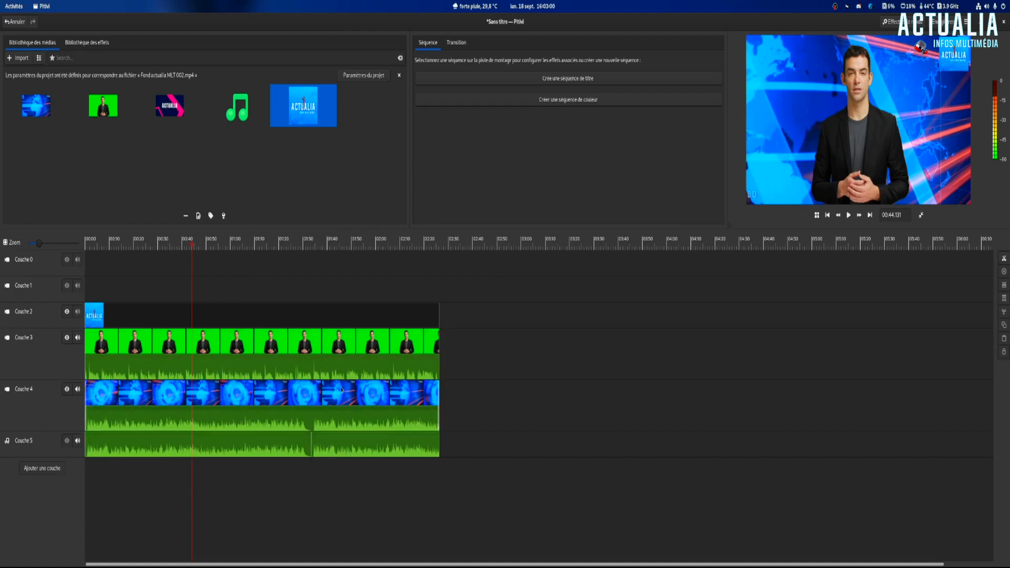
Shift the background video, both music clips, the green-screen clip and the logo about 34 seconds later to free the timeline's start.
left_click(265, 347)
scroll(559, 172, "down", 5)
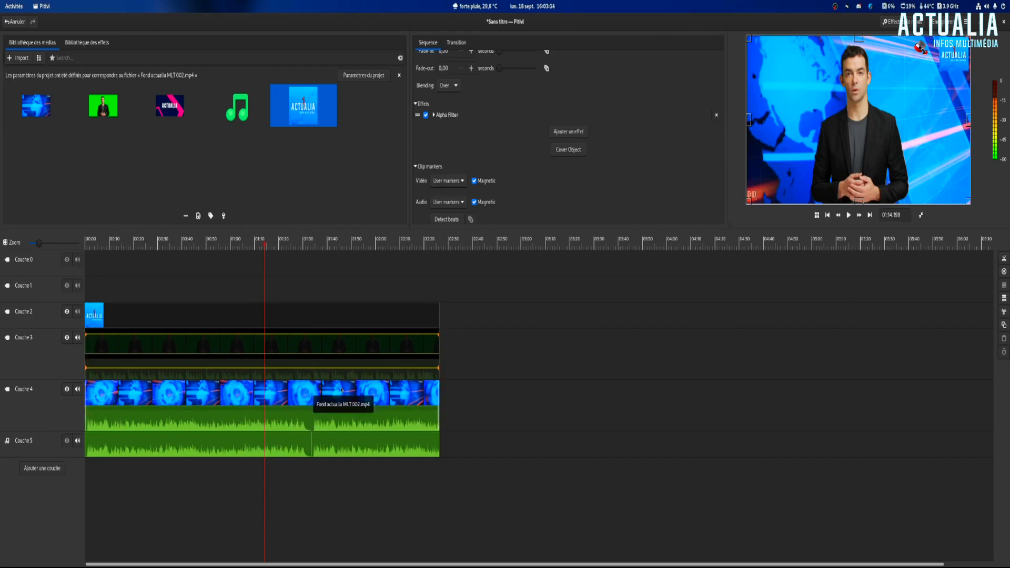
left_click_drag(353, 394, 435, 395)
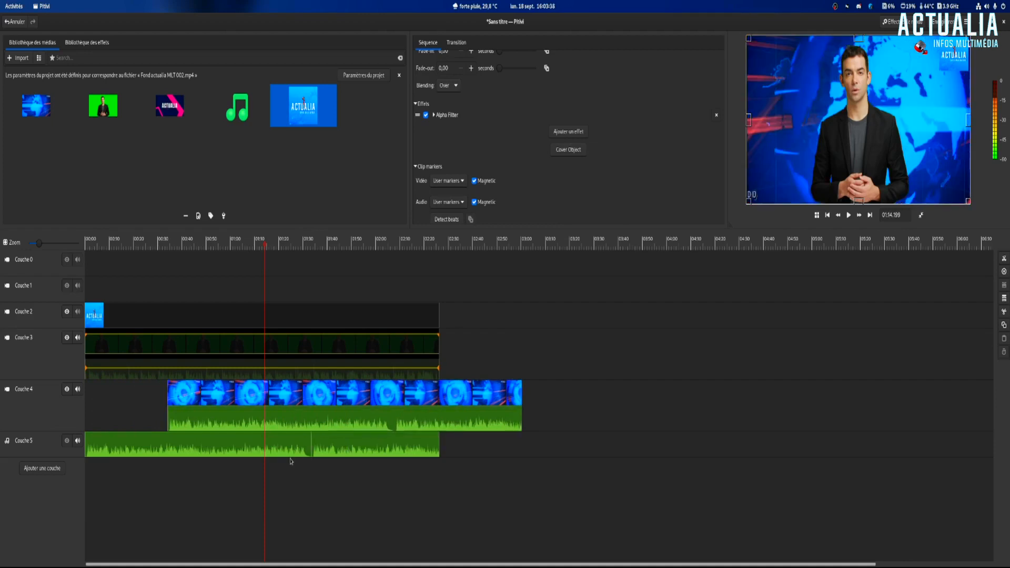
left_click_drag(293, 451, 374, 452)
left_click_drag(442, 449, 505, 447)
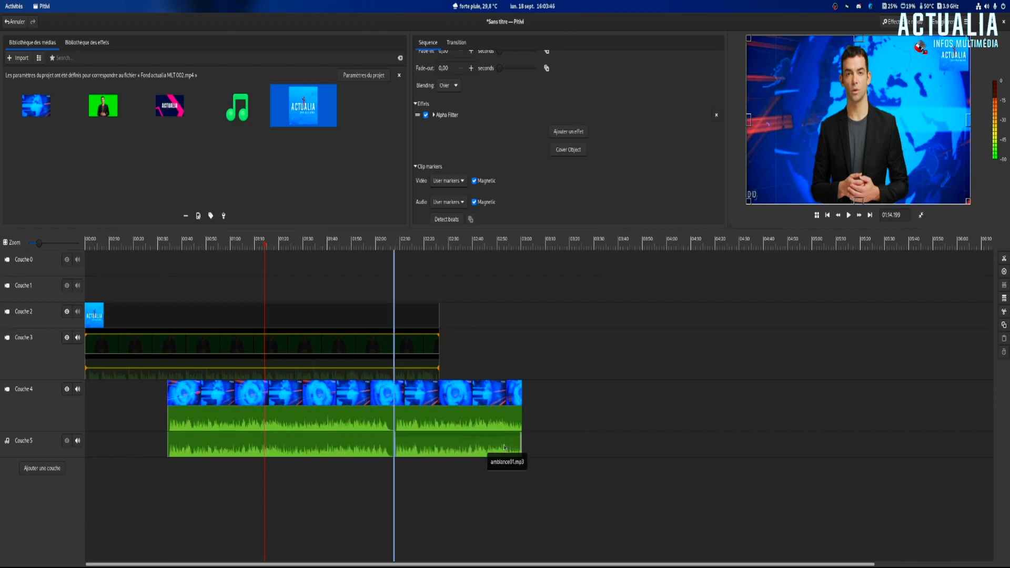
left_click(226, 347)
left_click_drag(209, 349, 290, 350)
left_click_drag(169, 316, 252, 317)
Insert the ACTUALIA intro clip at the start of Couche 4 and overlap the background video with its end to form a transition.
left_click_drag(173, 109, 110, 435)
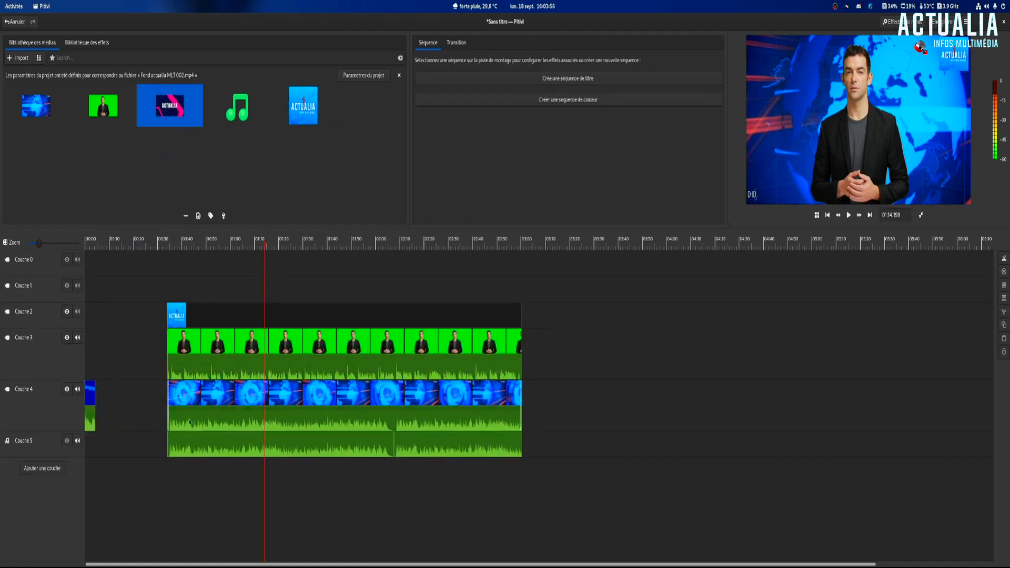
left_click_drag(196, 403, 121, 422)
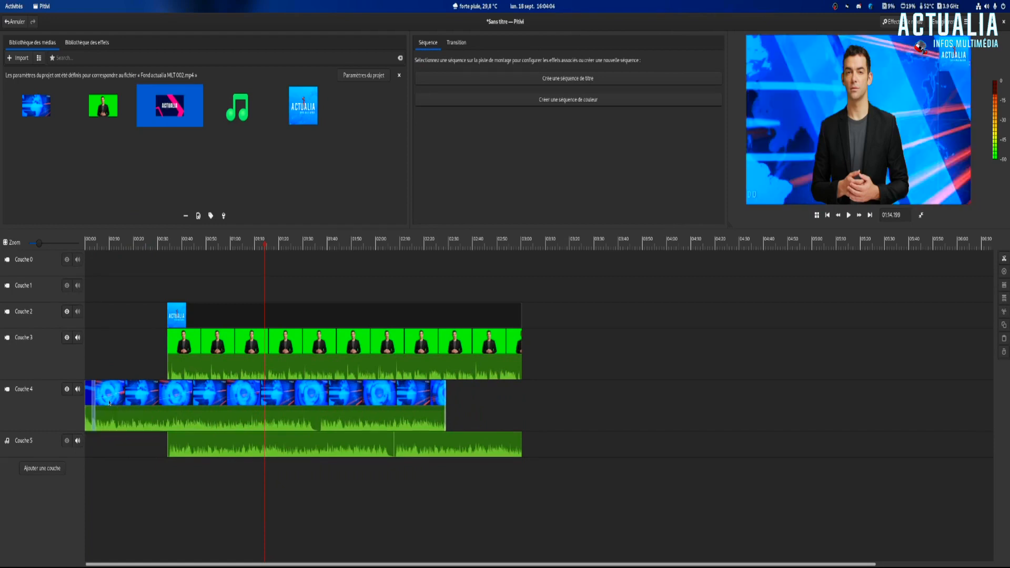
Align the green-screen clip, logo and both music clips with the intro's end, extending the background video to the green-screen clip's end.
left_click_drag(192, 347, 120, 349)
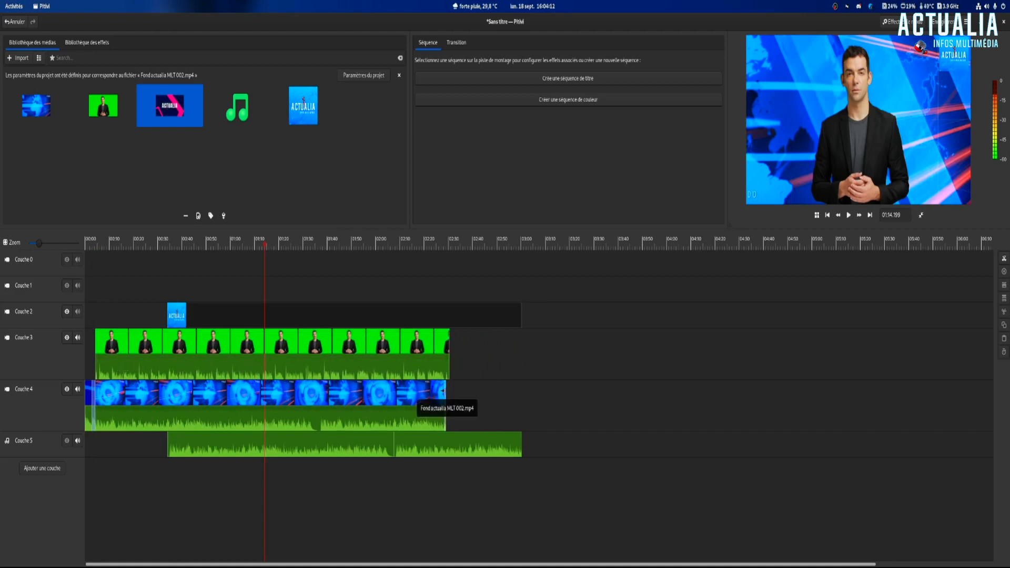
left_click_drag(444, 391, 449, 391)
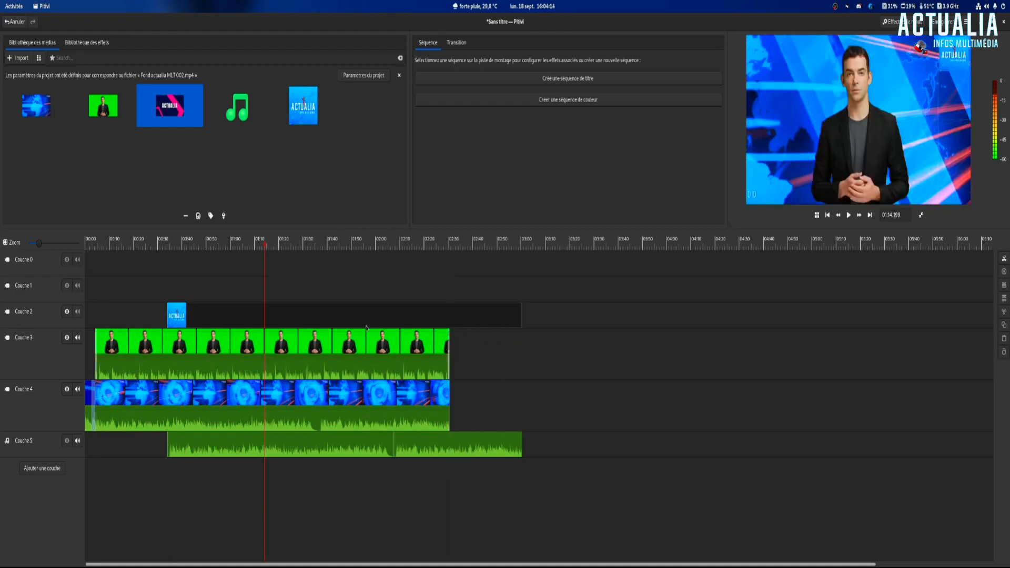
left_click_drag(283, 316, 211, 322)
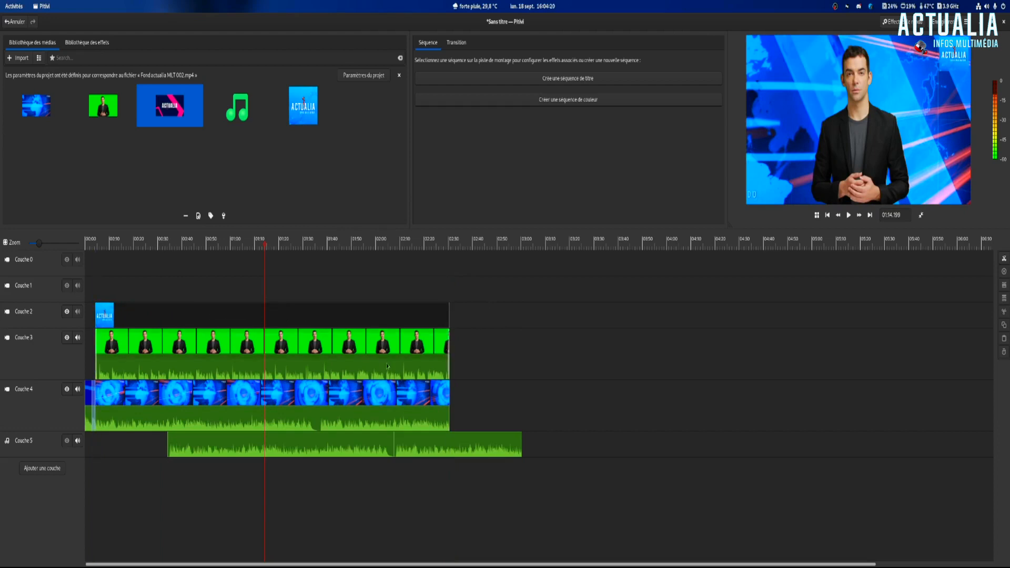
left_click_drag(204, 447, 132, 451)
left_click_drag(419, 447, 347, 447)
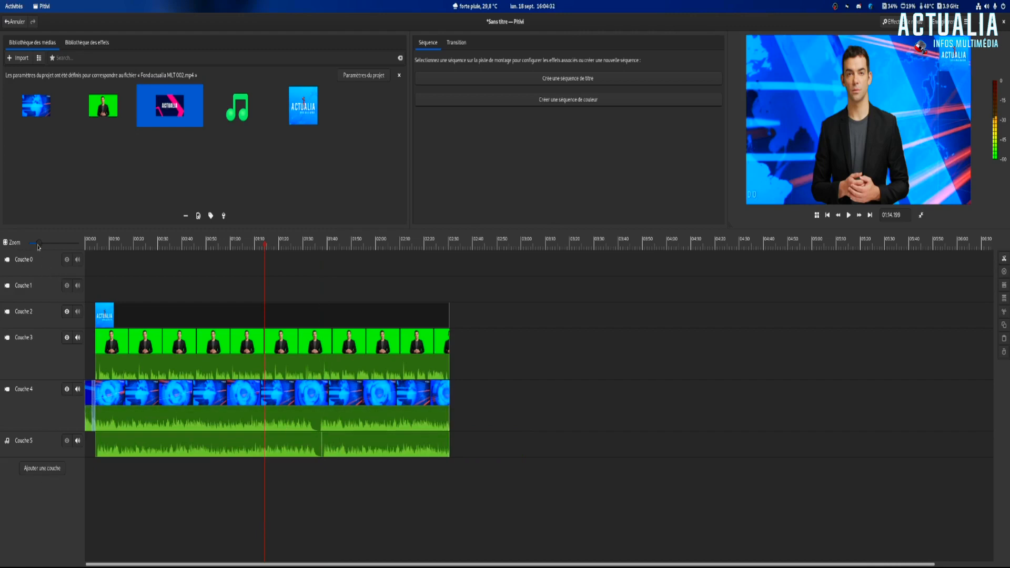
Try the iris-rect transition between the intro and the background video and play it back.
left_click_drag(38, 247, 43, 246)
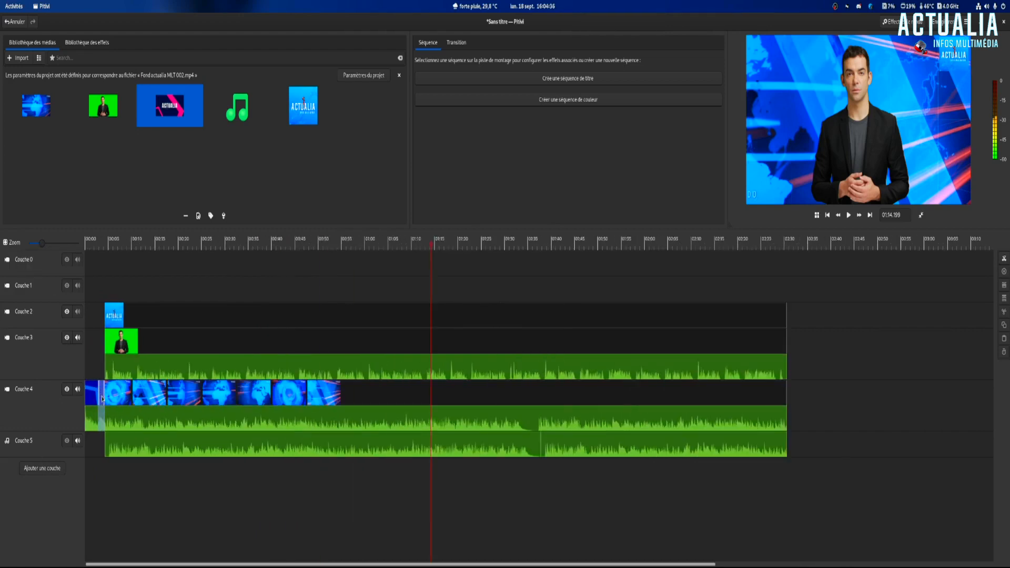
left_click(102, 398)
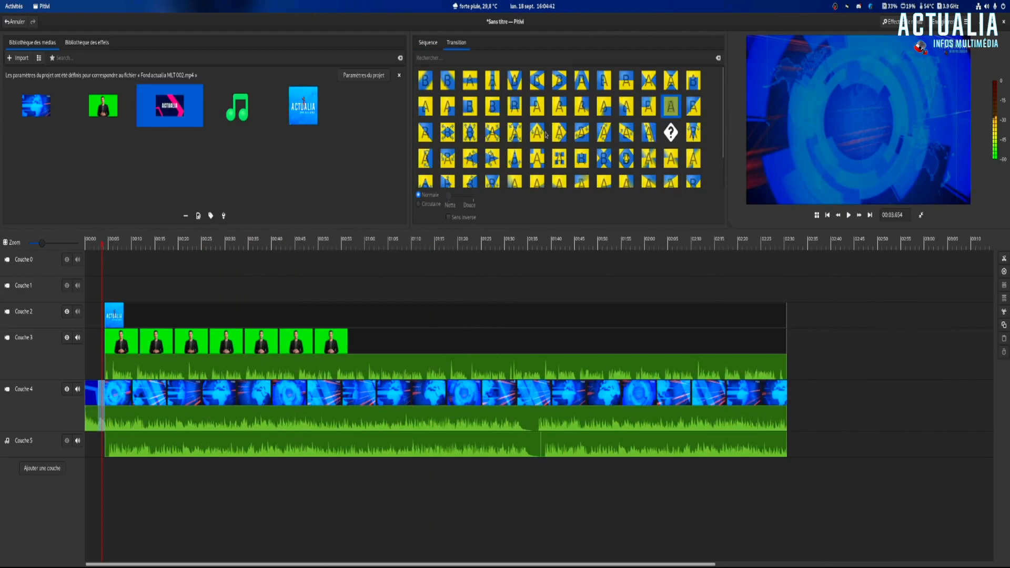
left_click(582, 160)
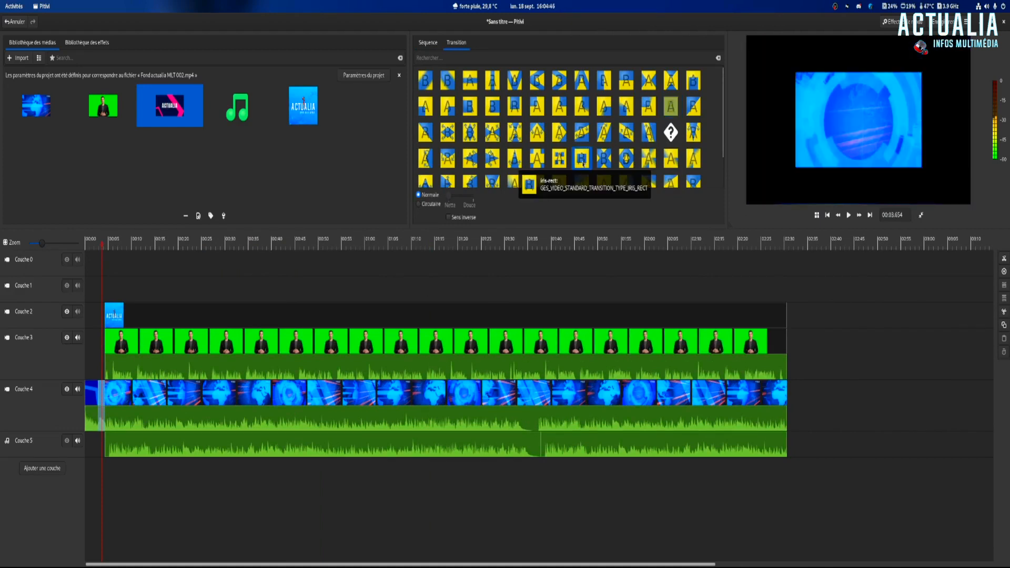
left_click(91, 245)
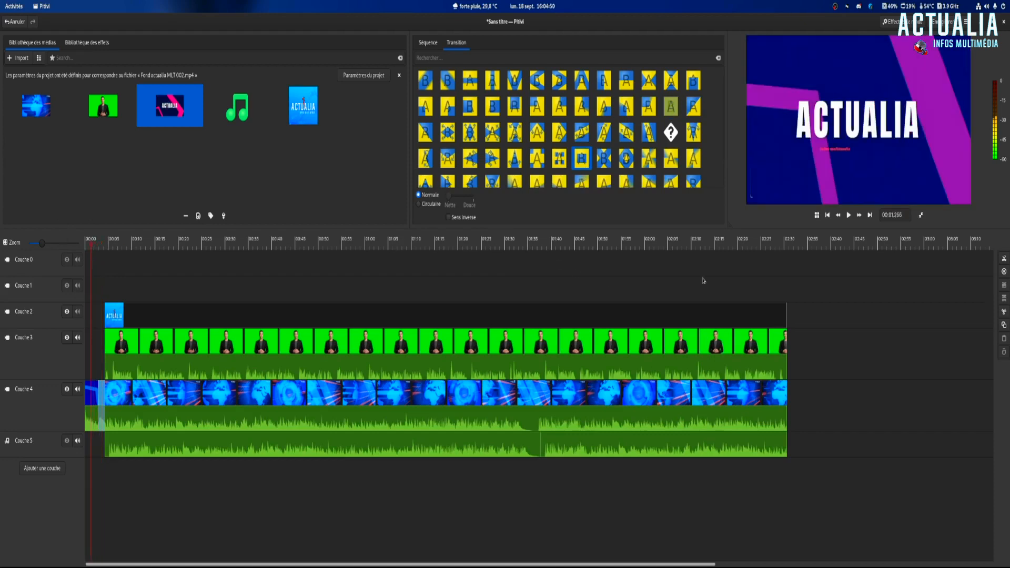
left_click(849, 214)
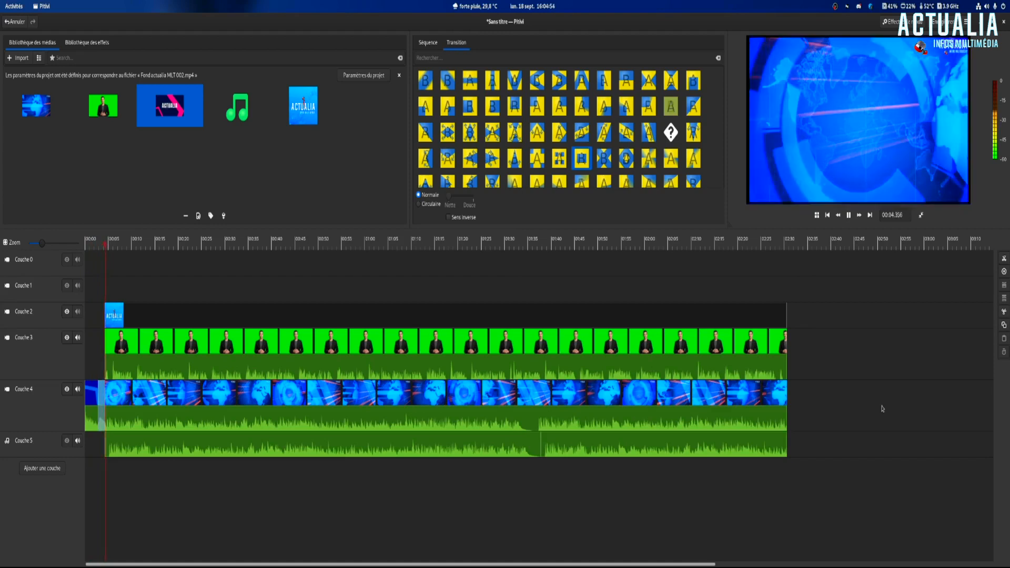
left_click(849, 215)
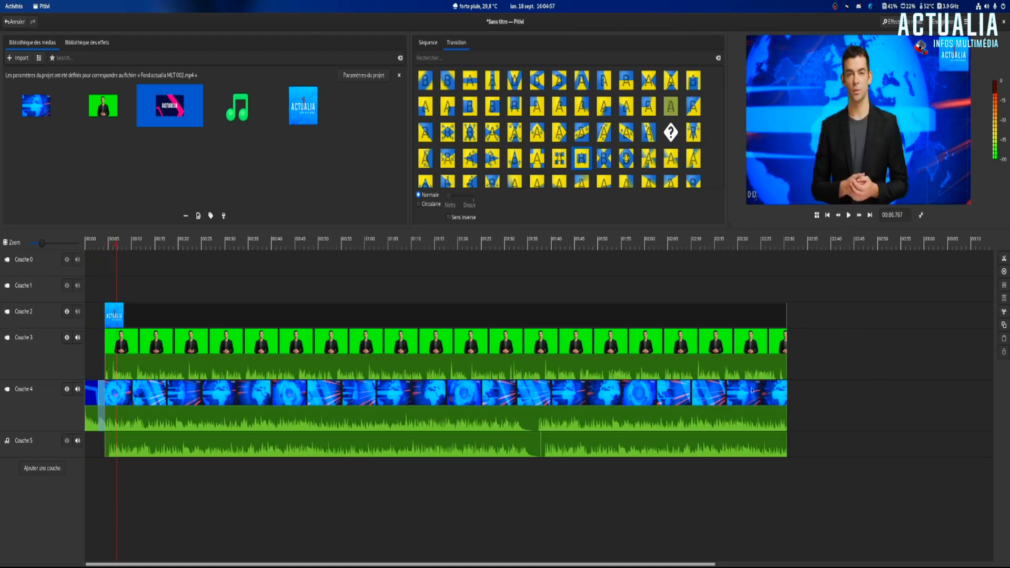
Switch the intro transition to the one that opens in four rectangles and play it back.
left_click(560, 161)
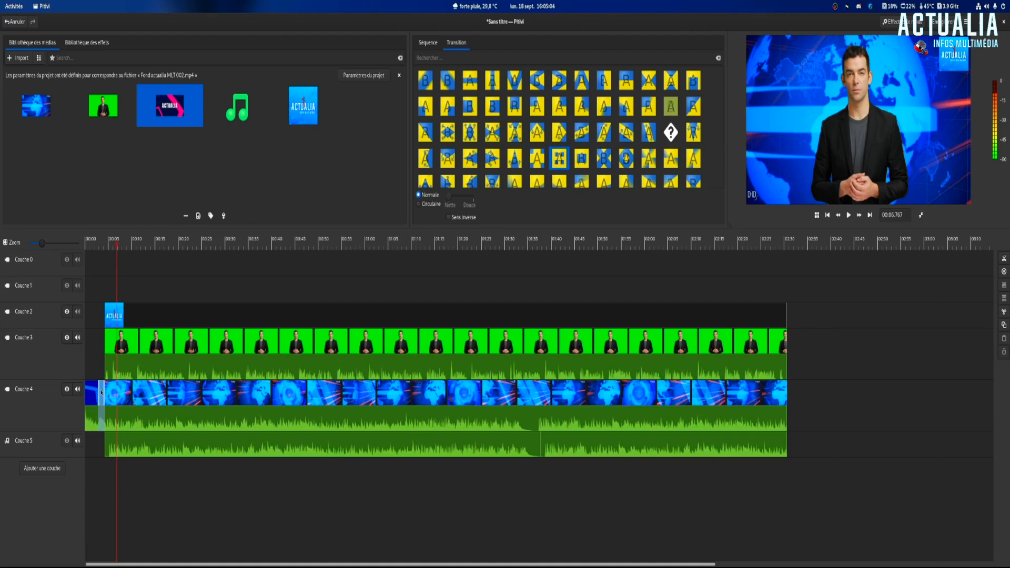
left_click(102, 393)
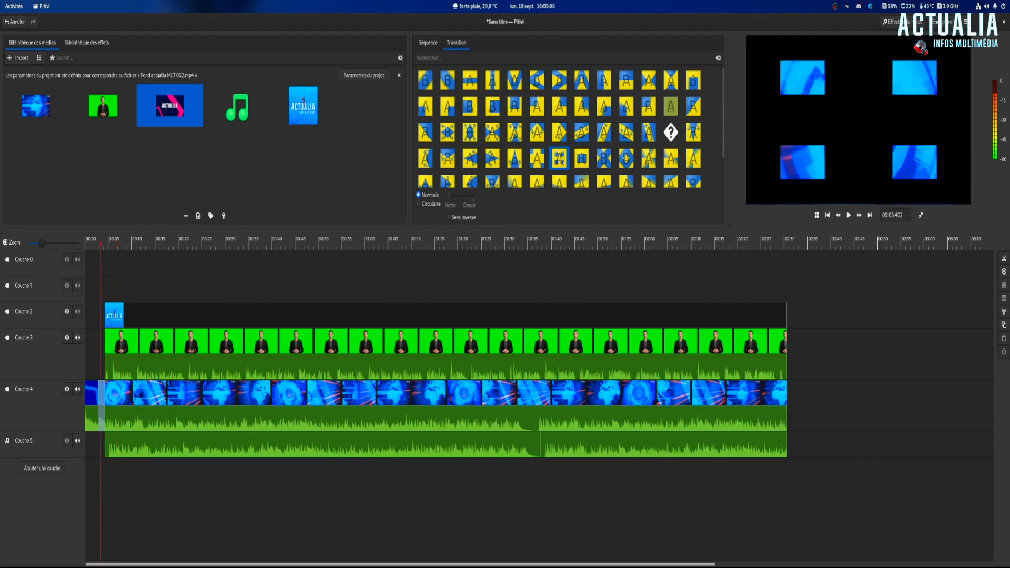
left_click(92, 247)
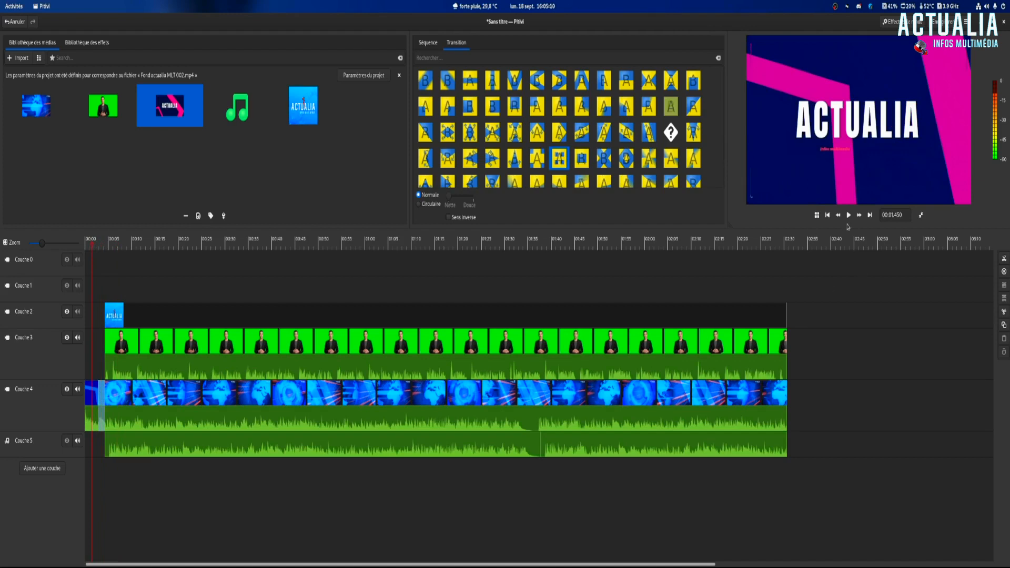
key("space")
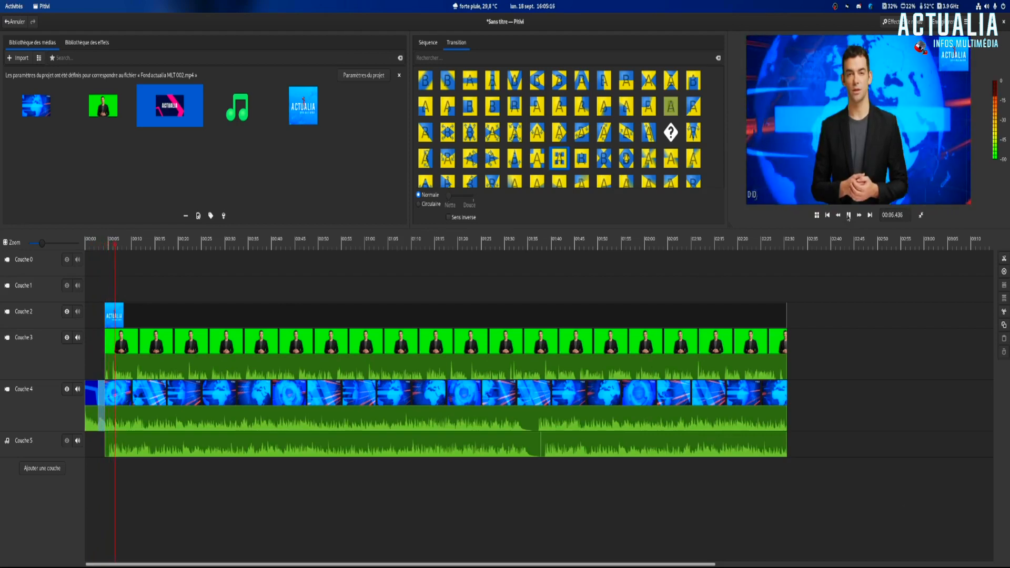
key("space")
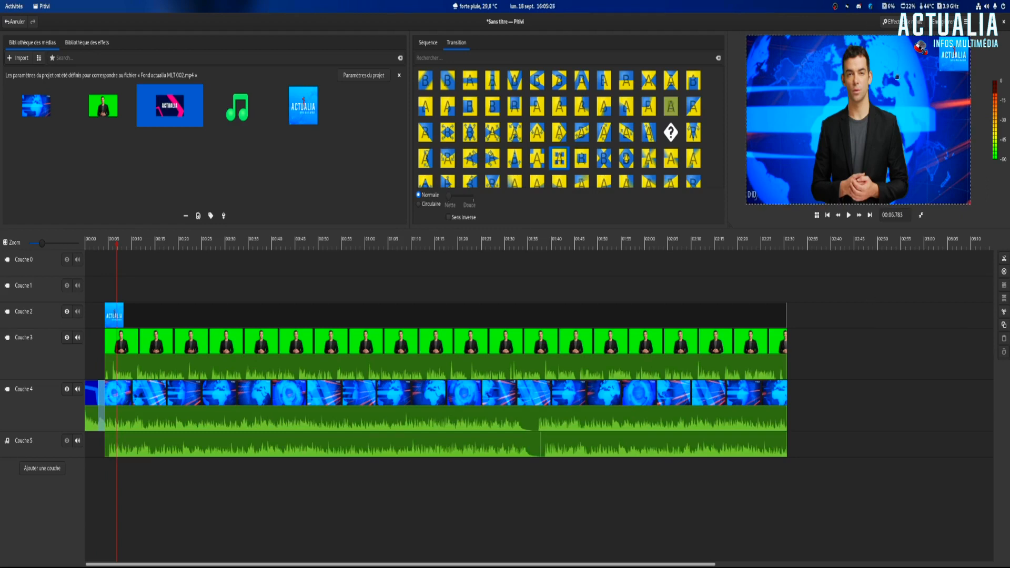
Render the project with the YouTube preset, entering sebtes in the output file name on the desktop.
left_click(903, 22)
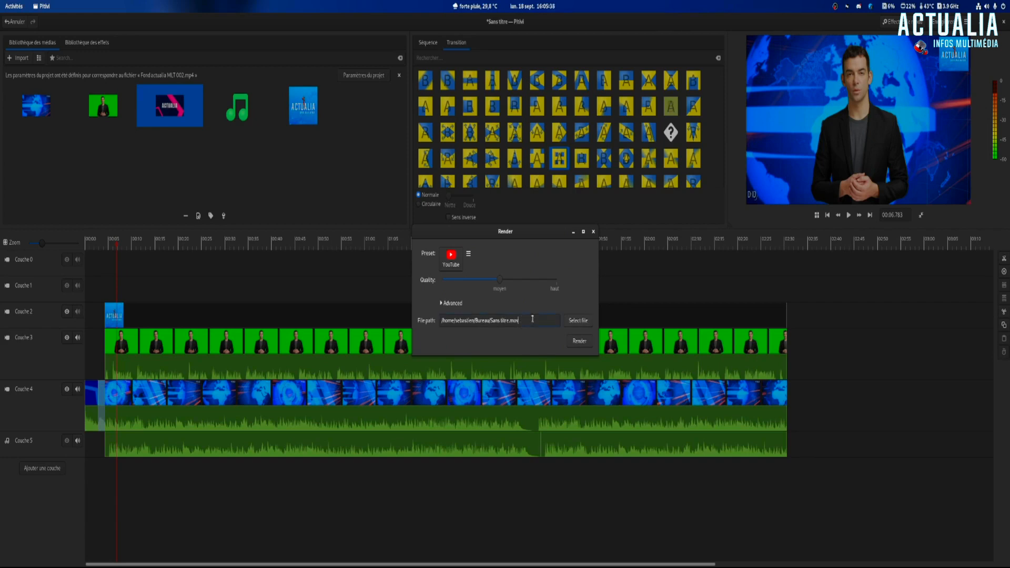
key("BackSpace")
key("BackSpace")
key("BackSpace")
key("BackSpace")
key("BackSpace")
type("sebtes")
left_click(579, 342)
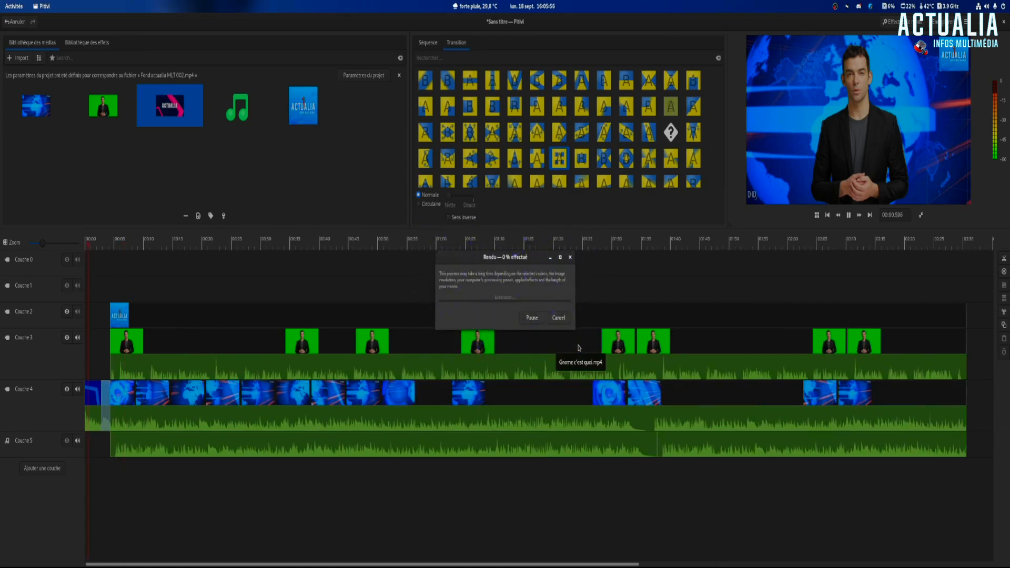